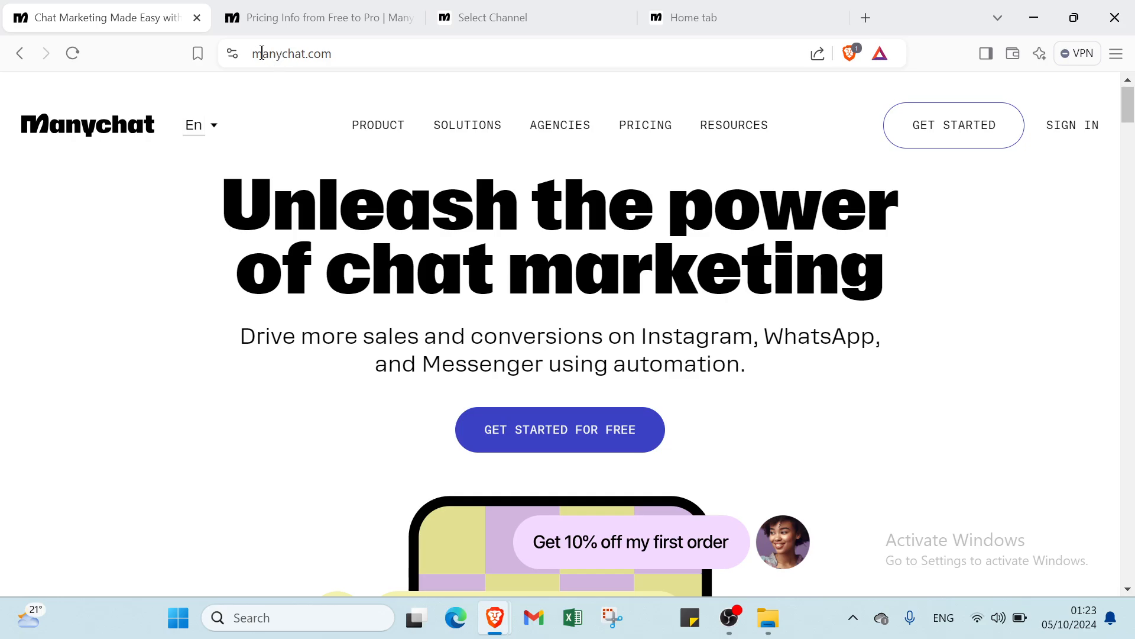
# Look over the Manychat homepage's introduction, sample chat conversation and trusted-business logos.
pyautogui.moveTo(467, 124)
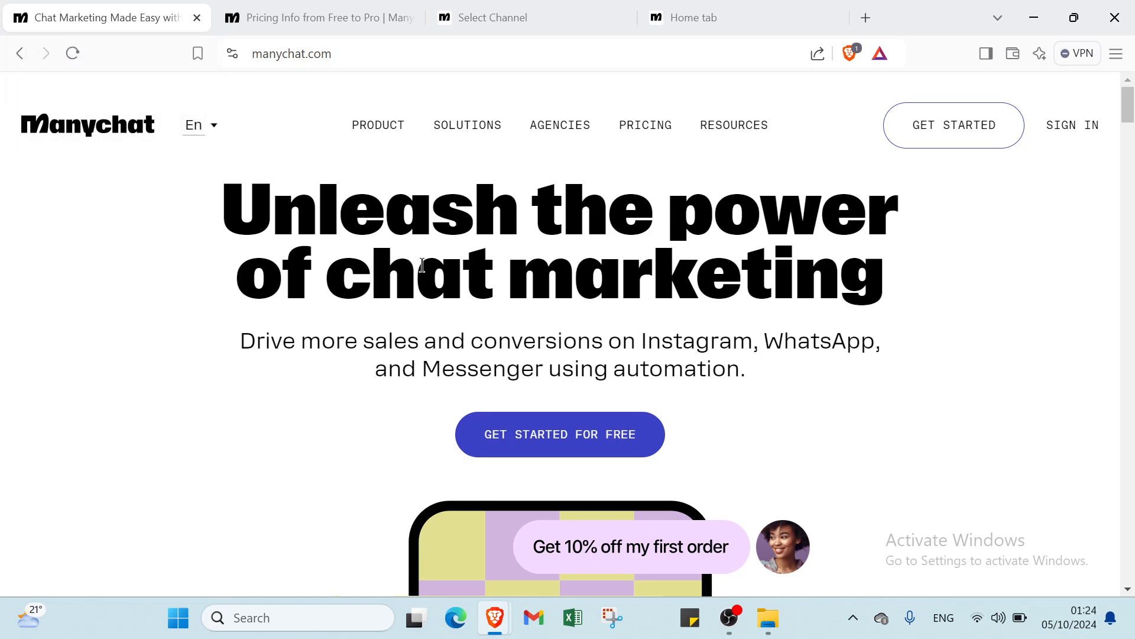
pyautogui.scroll(-1, 422, 265)
pyautogui.scroll(-2, 422, 265)
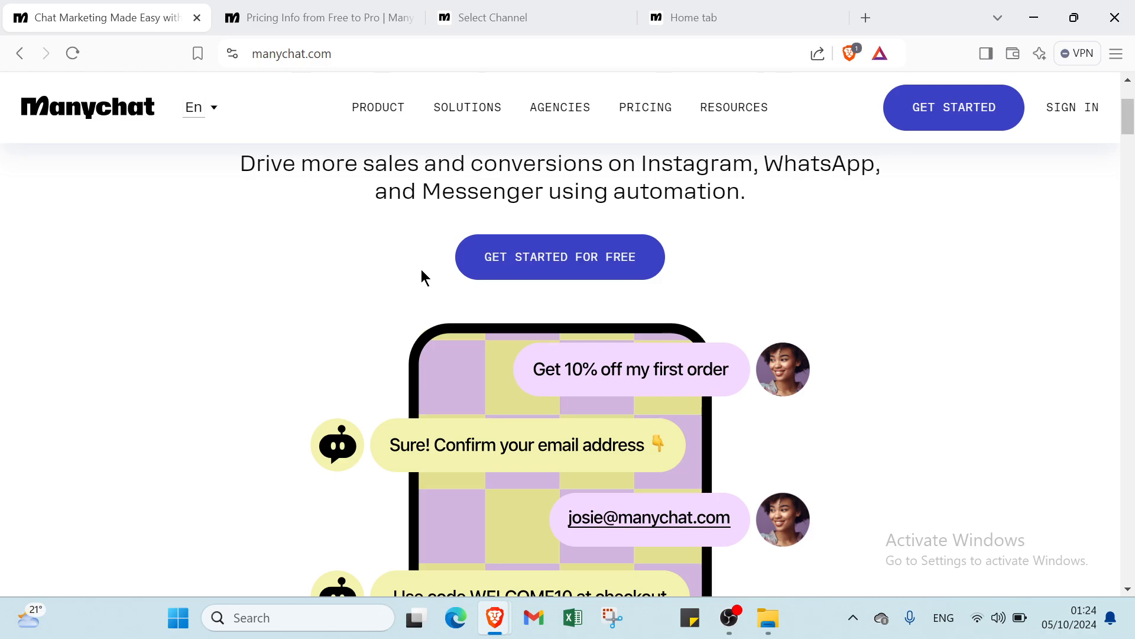
pyautogui.scroll(-1, 421, 270)
pyautogui.scroll(-1, 422, 270)
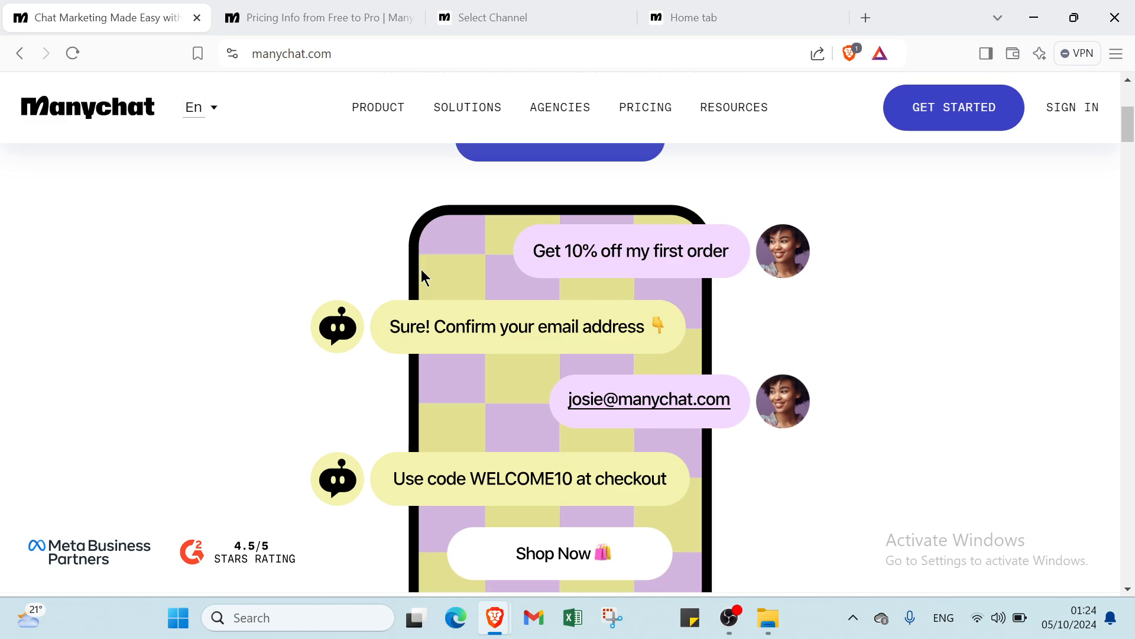
pyautogui.scroll(-2, 421, 273)
pyautogui.scroll(-2, 422, 274)
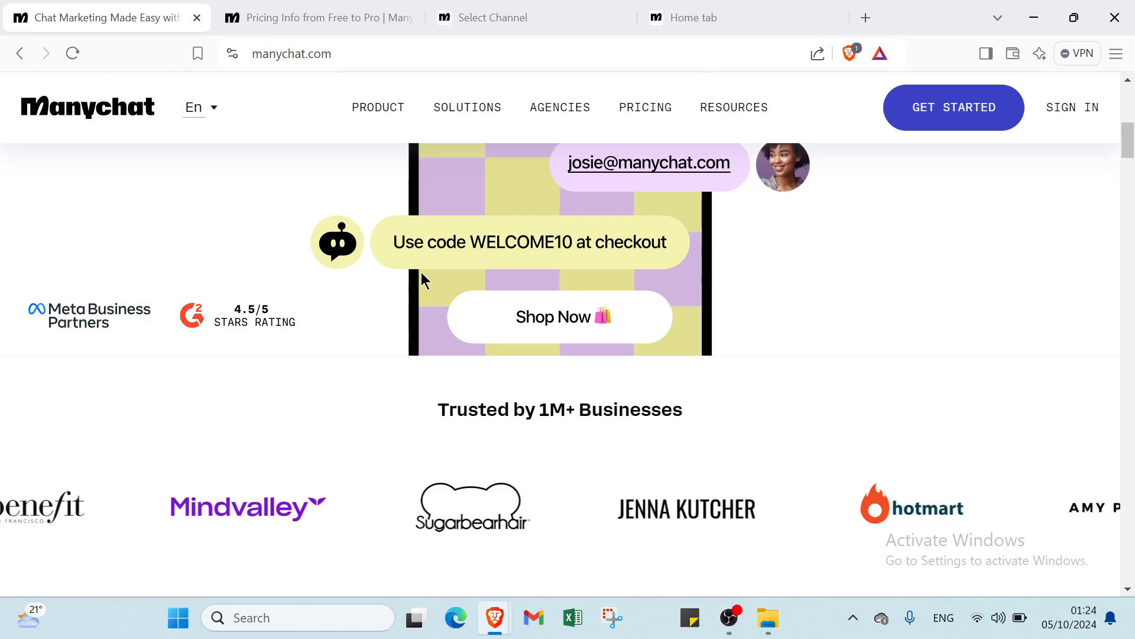
pyautogui.scroll(-1, 421, 275)
pyautogui.scroll(6, 421, 275)
pyautogui.scroll(3, 421, 272)
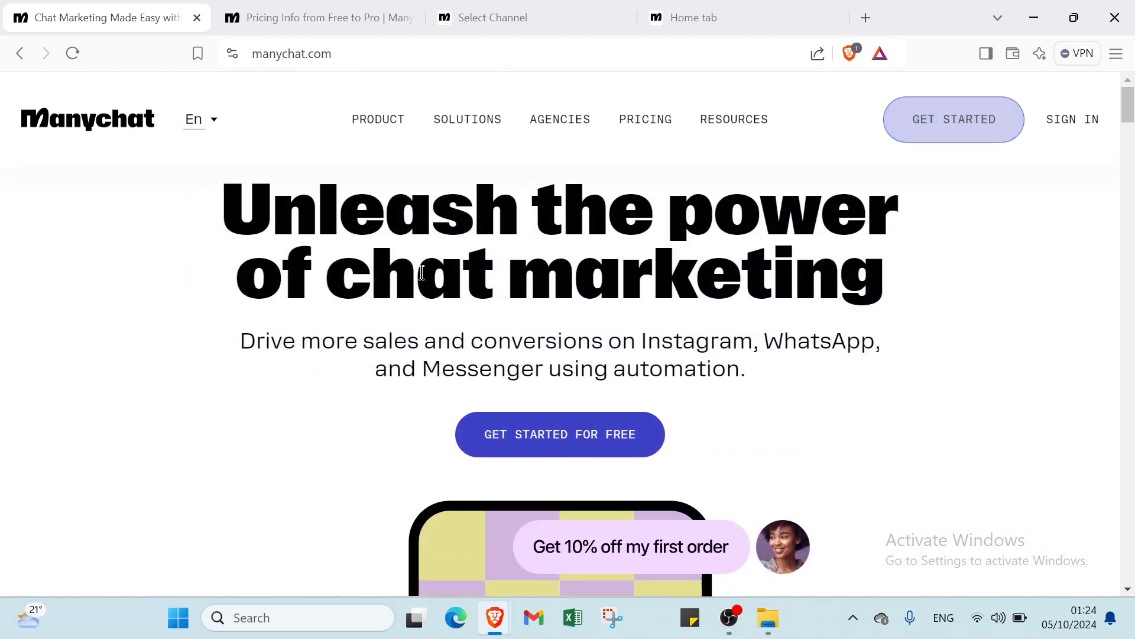
# Review the Free, Pro and Elite plans on the Manychat pricing page, including prices, channel access and key features.
pyautogui.click(354, 17)
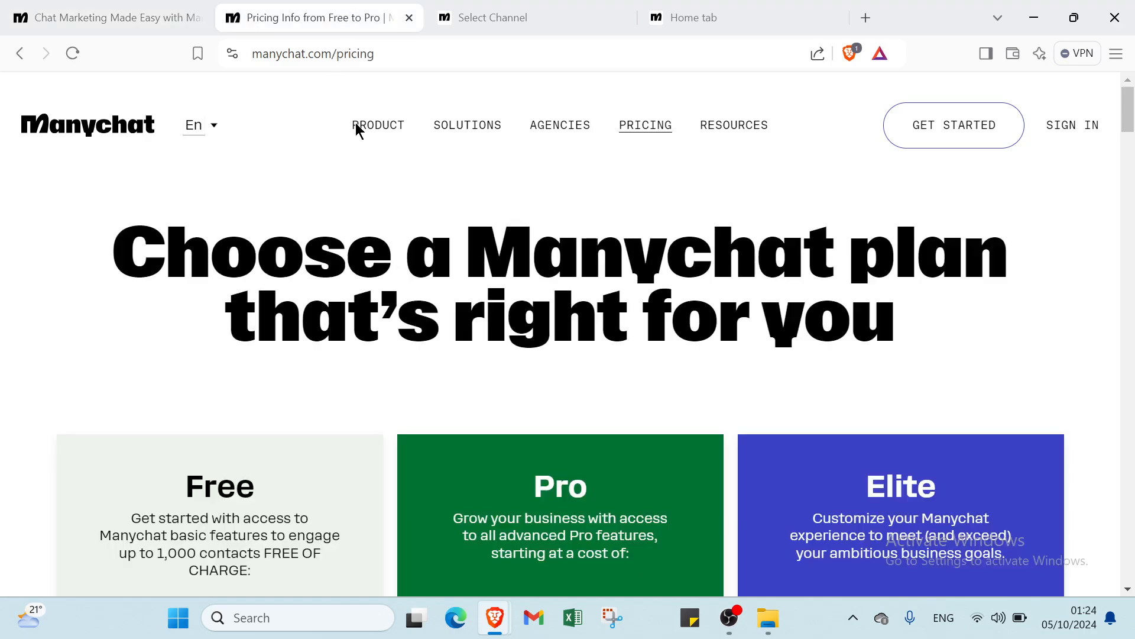
pyautogui.scroll(-1, 315, 471)
pyautogui.scroll(-3, 315, 471)
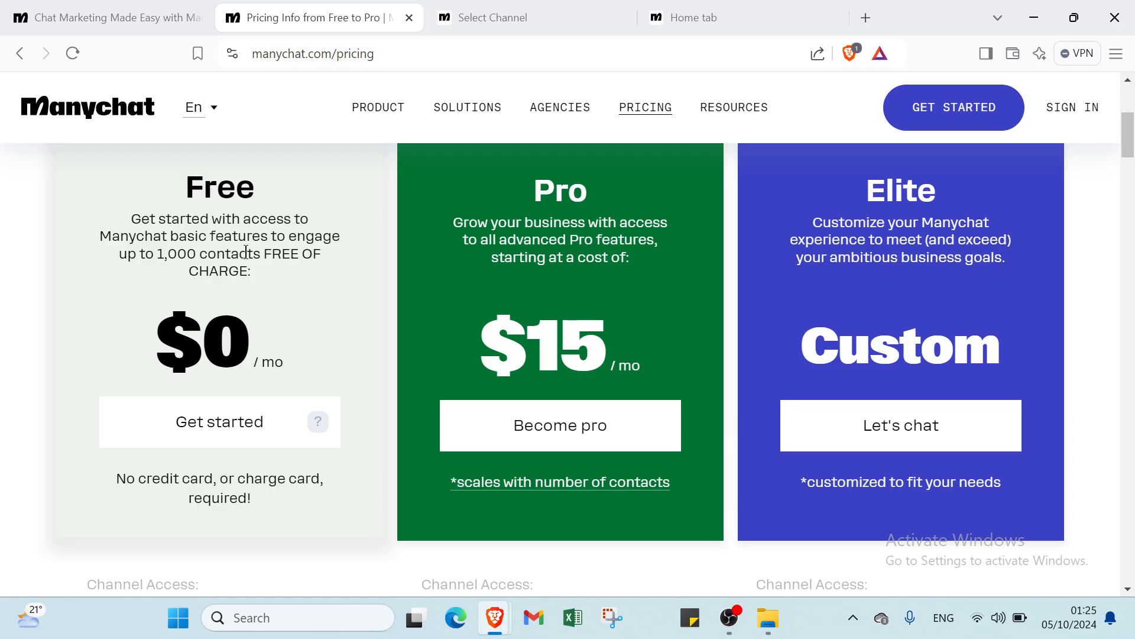
pyautogui.scroll(-2, 237, 331)
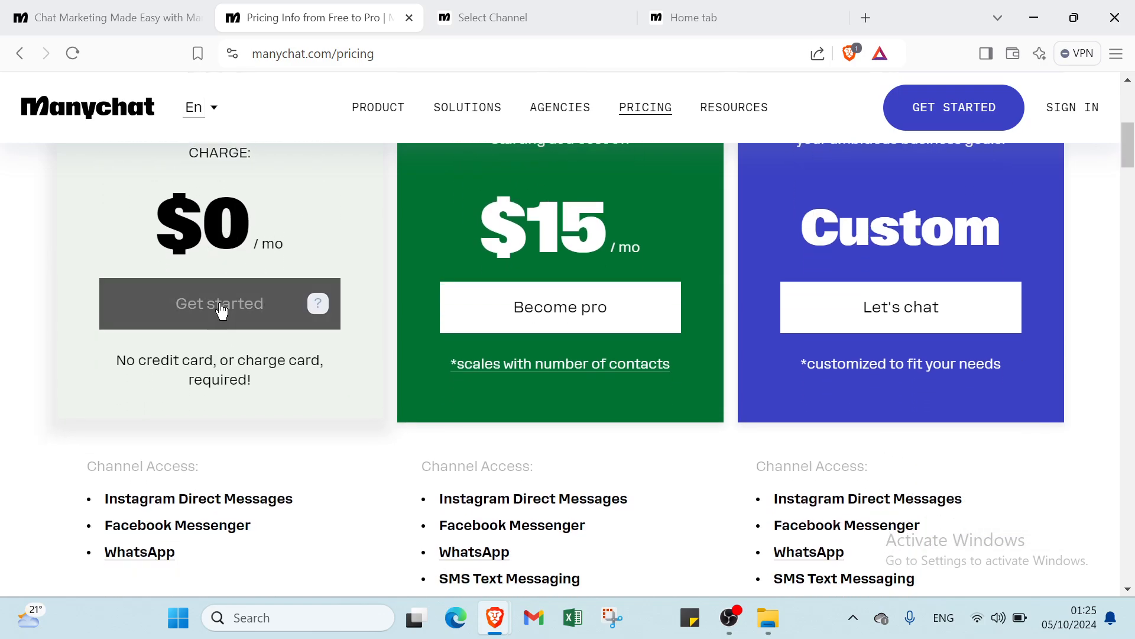
pyautogui.scroll(-1, 221, 325)
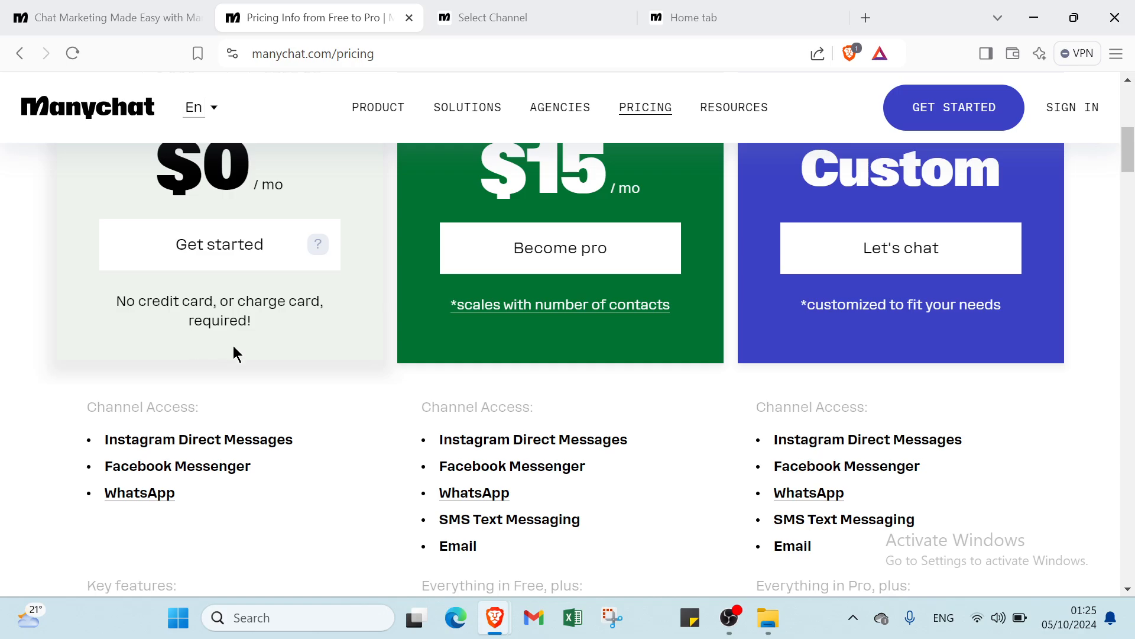
pyautogui.scroll(-1, 233, 345)
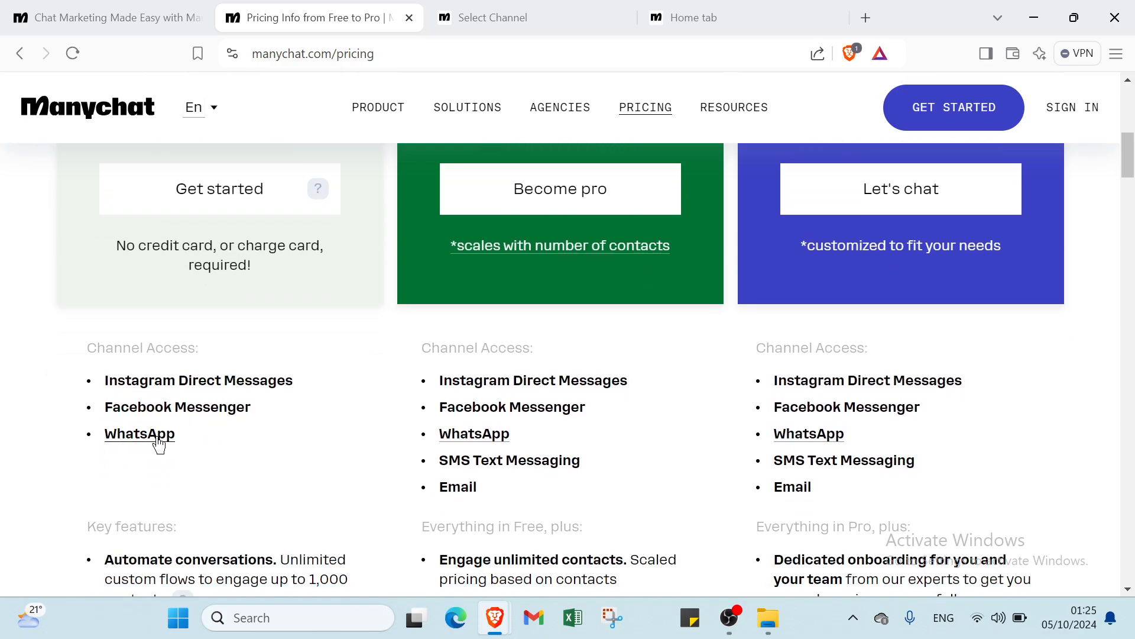
pyautogui.scroll(-3, 195, 438)
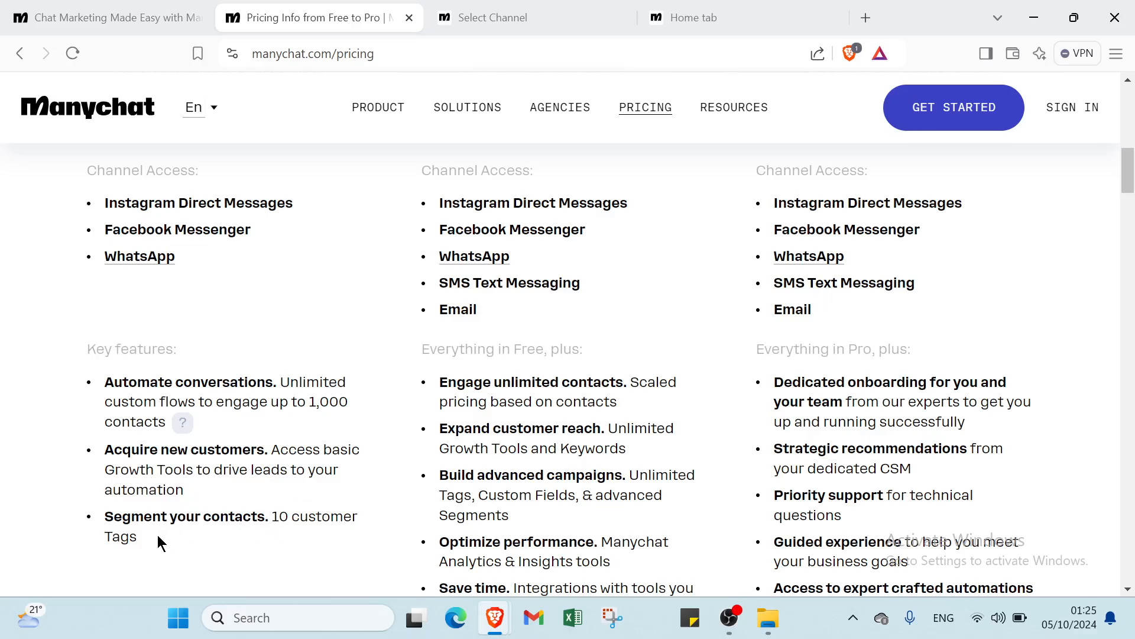
pyautogui.scroll(10, 243, 540)
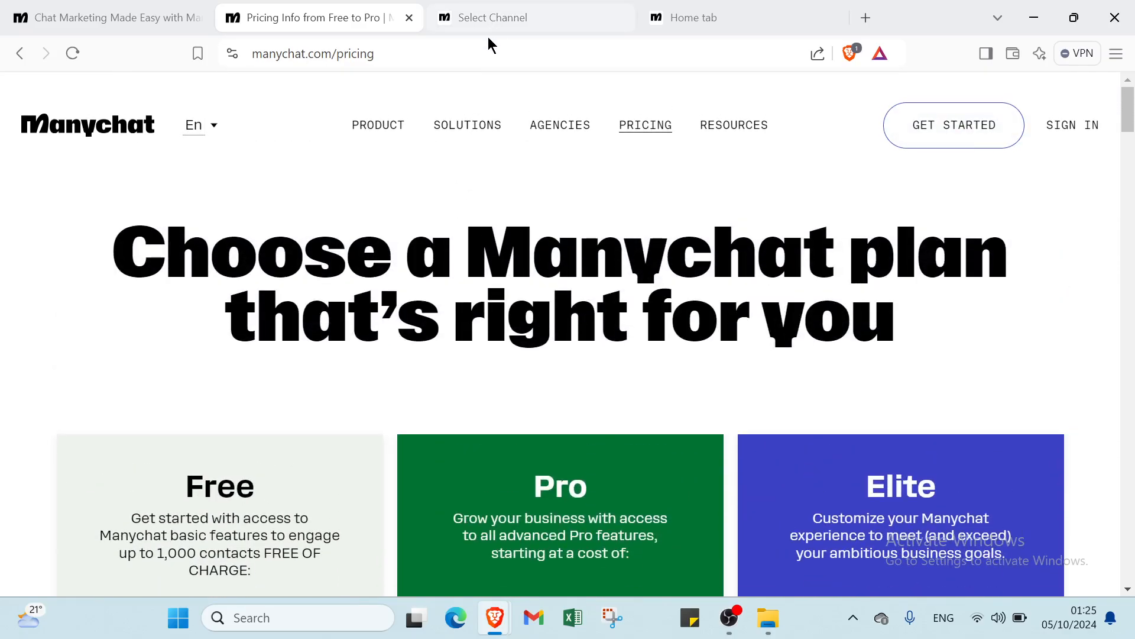
# Return to the Manychat homepage and examine the Instagram DMs, WhatsApp and Facebook Messenger channel cards.
pyautogui.click(164, 9)
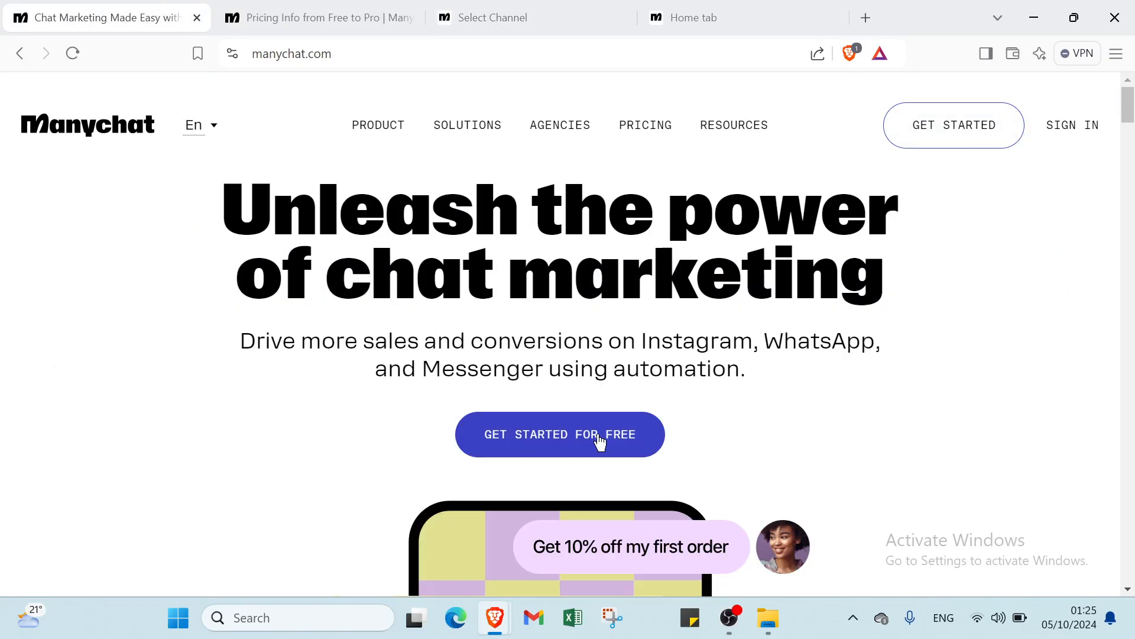
pyautogui.scroll(-6, 641, 329)
pyautogui.scroll(-5, 576, 349)
pyautogui.scroll(11, 568, 353)
pyautogui.scroll(-15, 566, 396)
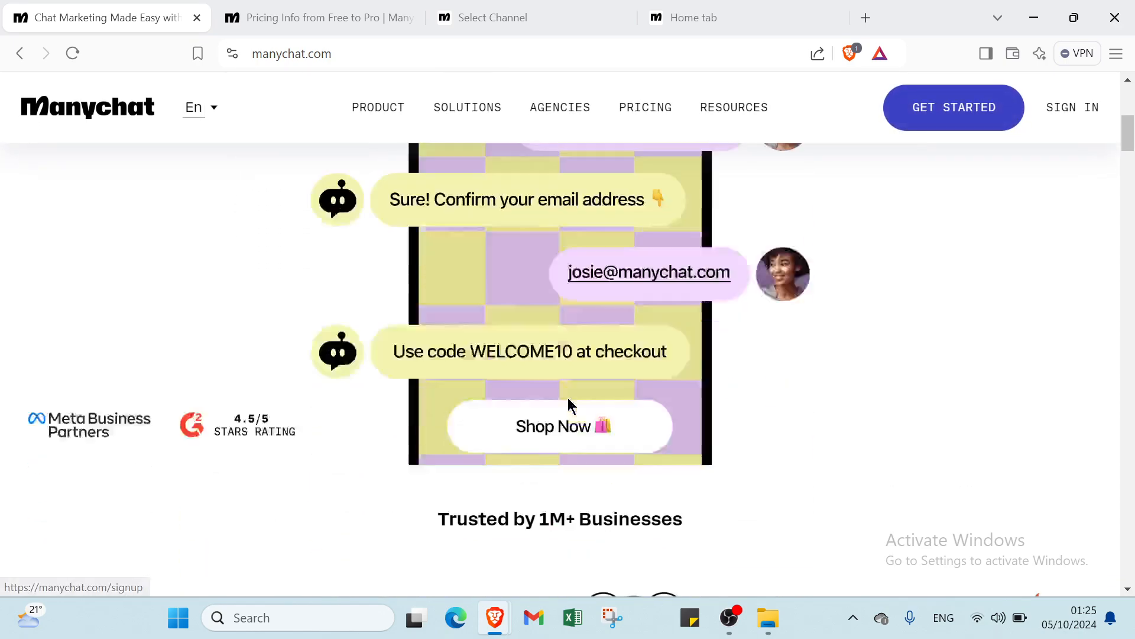
pyautogui.scroll(1, 567, 407)
pyautogui.scroll(-1, 567, 407)
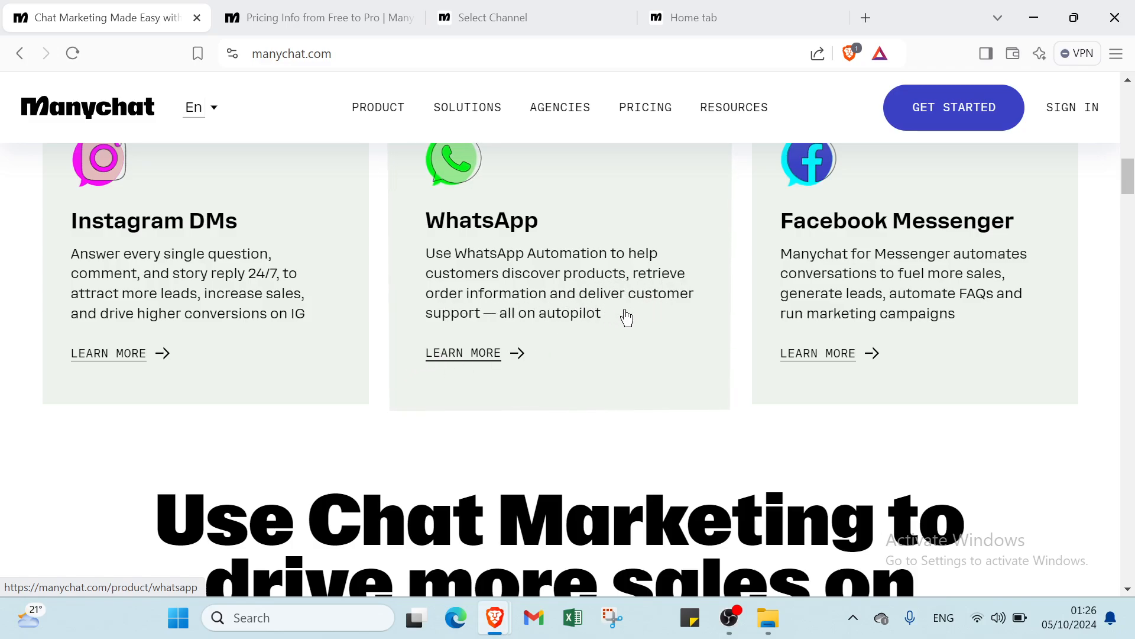
pyautogui.scroll(2, 819, 306)
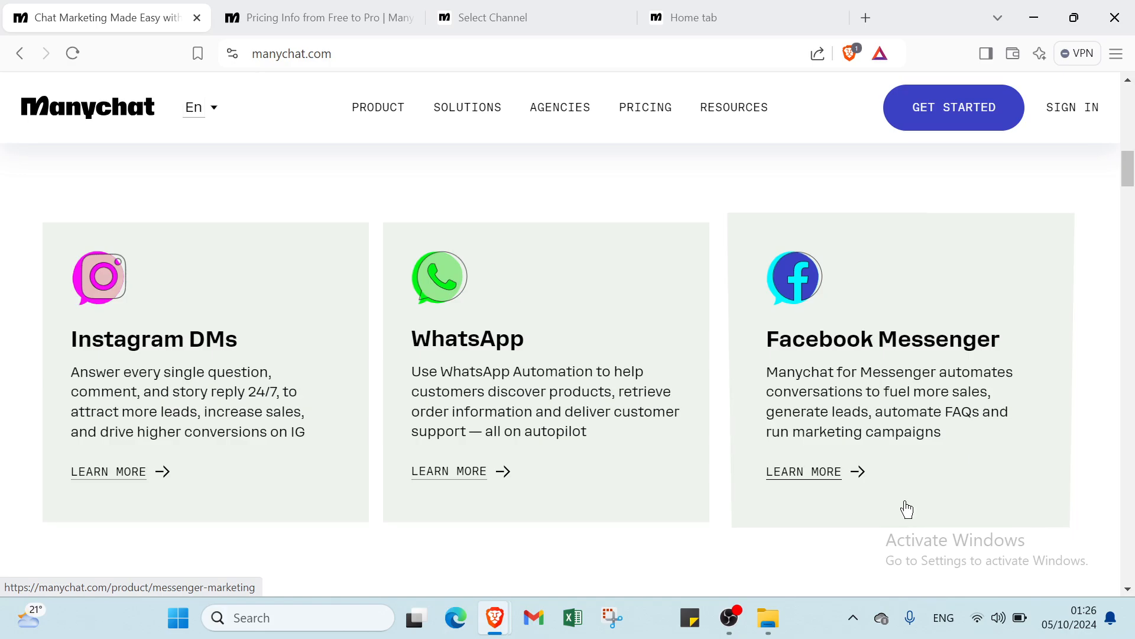
# Read the homepage sections on lead generation, conversion rates, automatic message responses and saving time and costs.
pyautogui.scroll(-10, 905, 507)
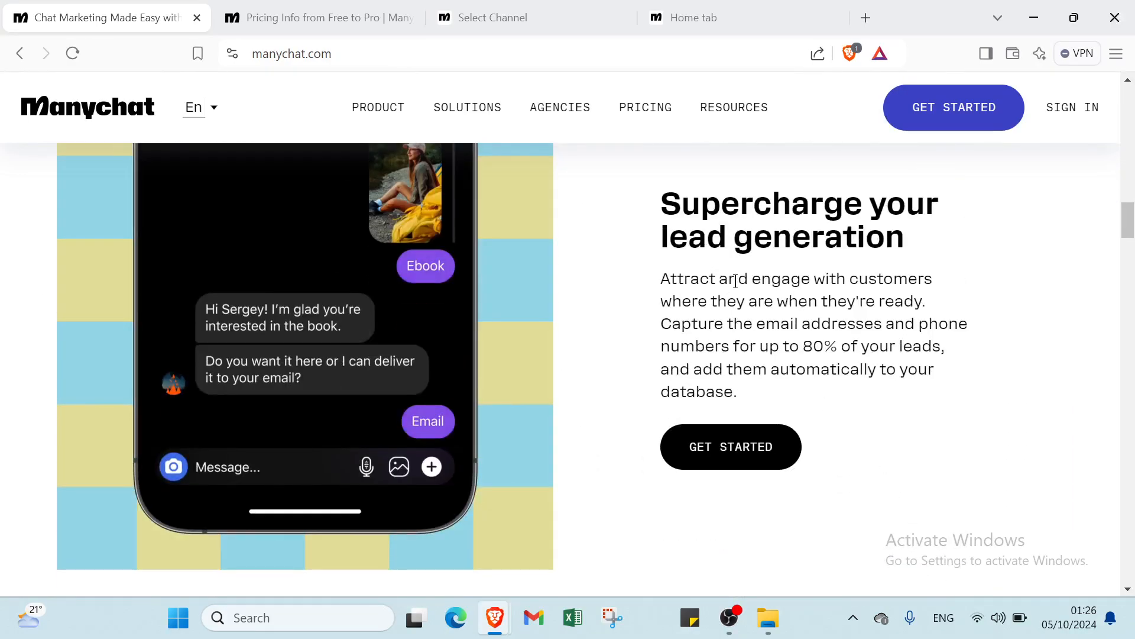
pyautogui.scroll(7, 673, 284)
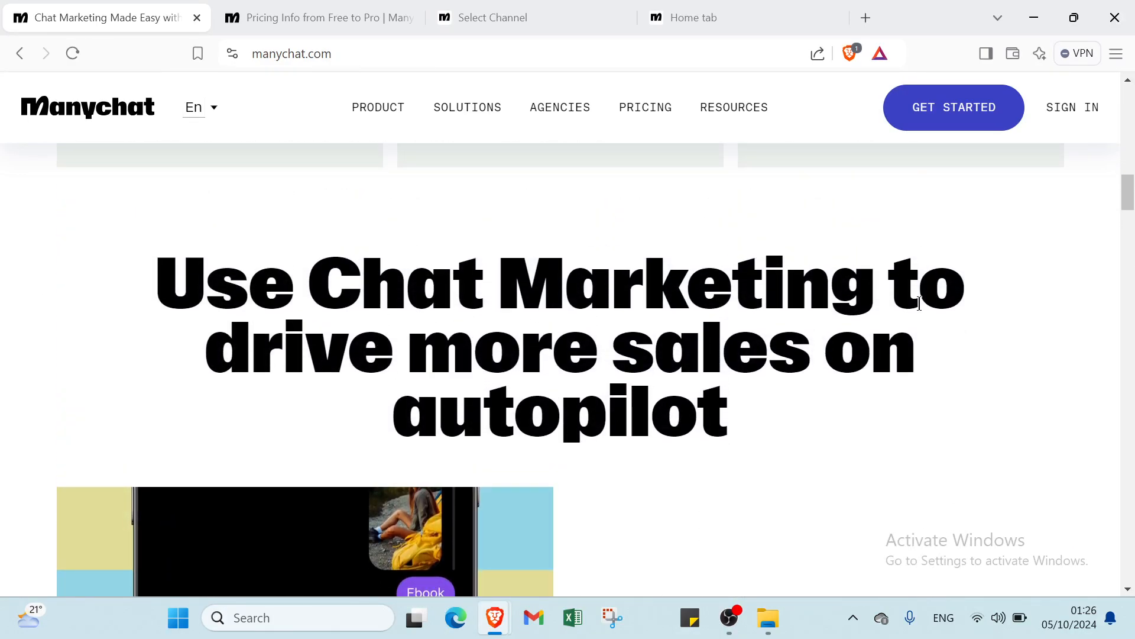
pyautogui.scroll(-4, 603, 459)
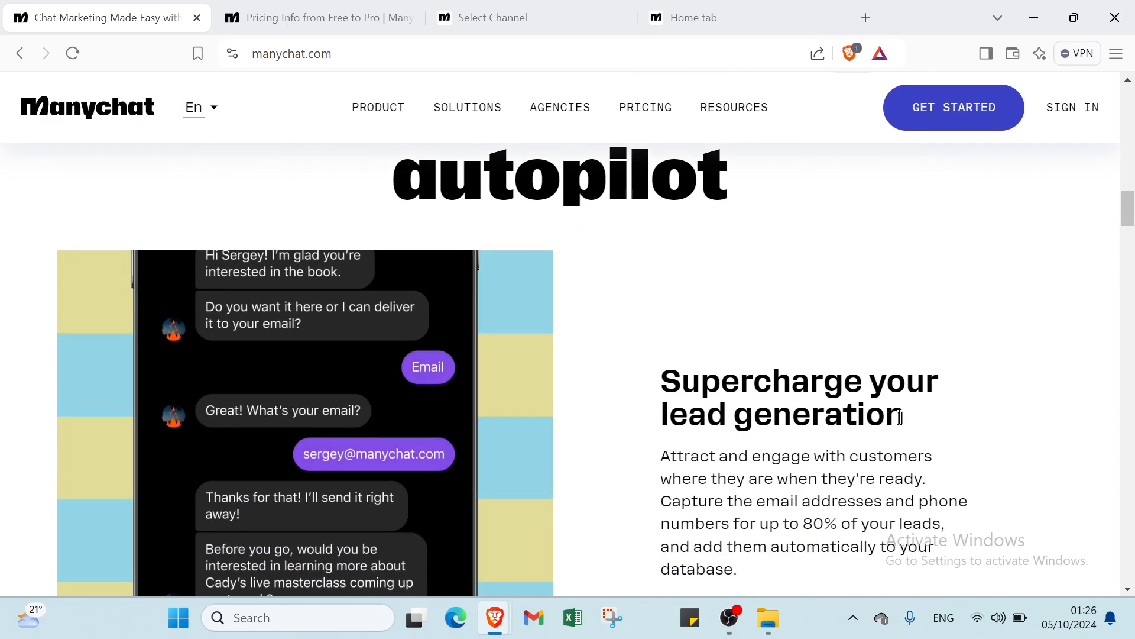
pyautogui.scroll(-7, 763, 454)
pyautogui.scroll(-3, 696, 475)
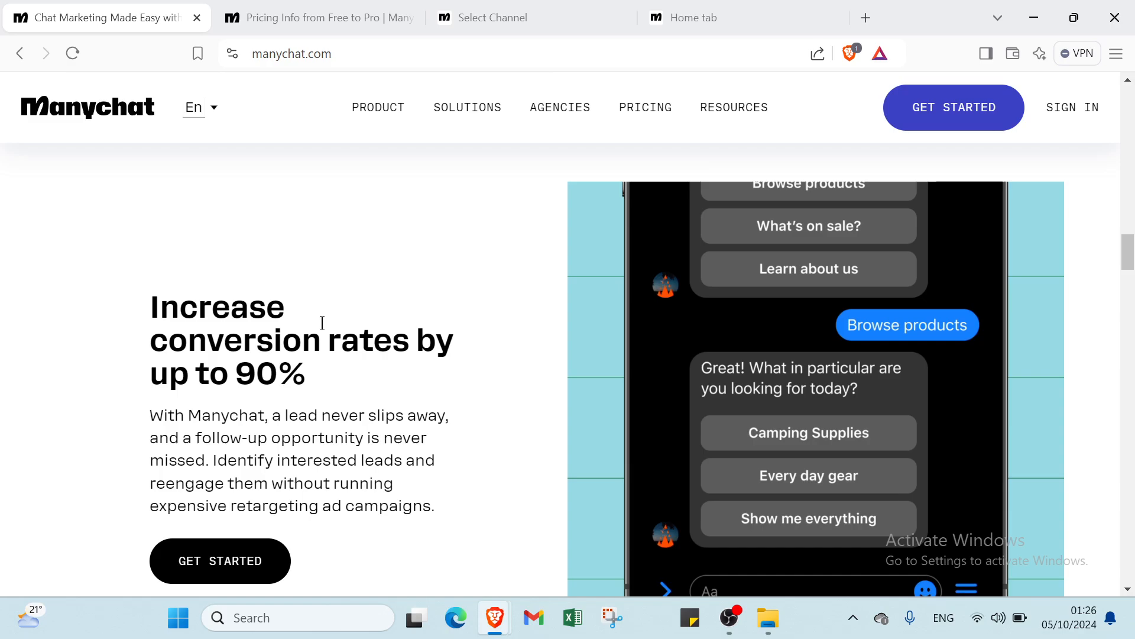
pyautogui.scroll(-1, 307, 343)
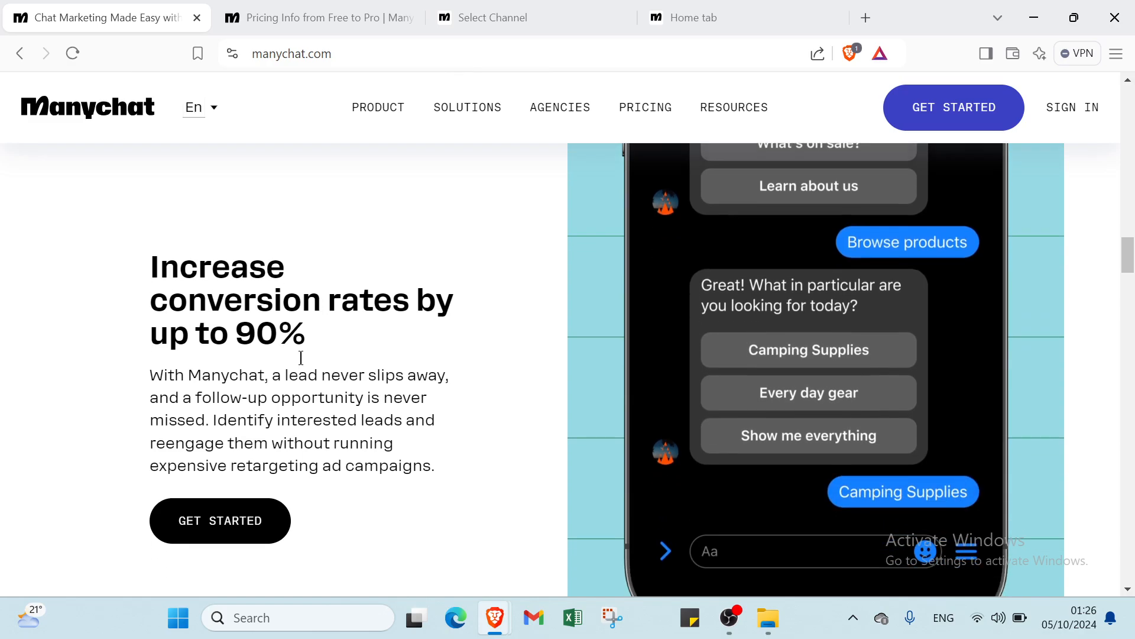
pyautogui.scroll(-8, 593, 449)
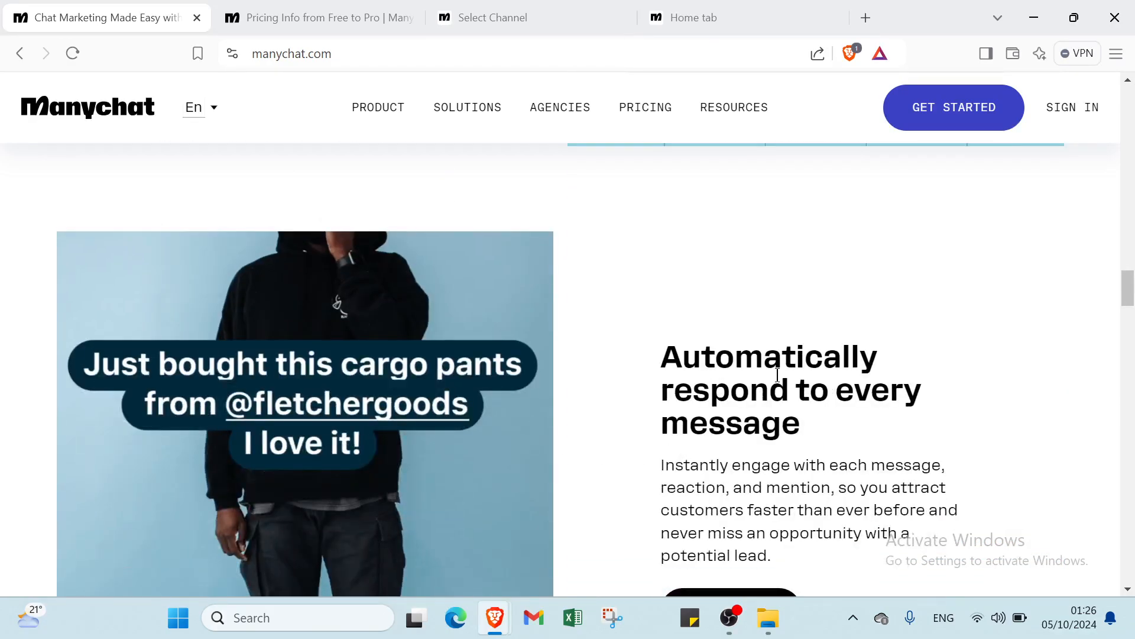
pyautogui.scroll(-8, 775, 439)
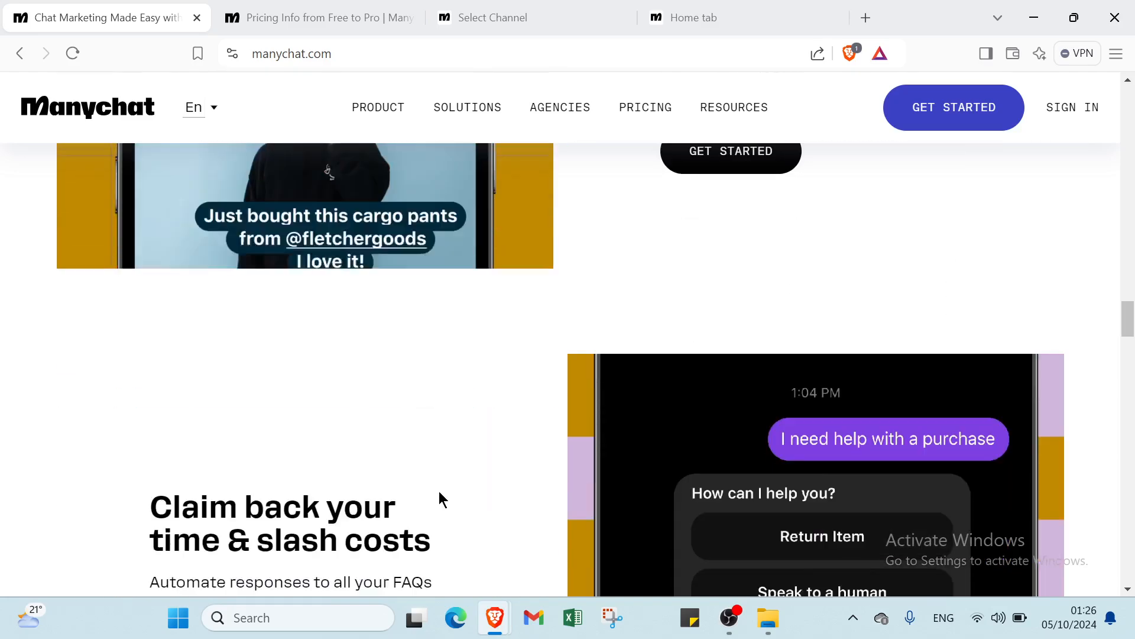
pyautogui.scroll(-2, 439, 493)
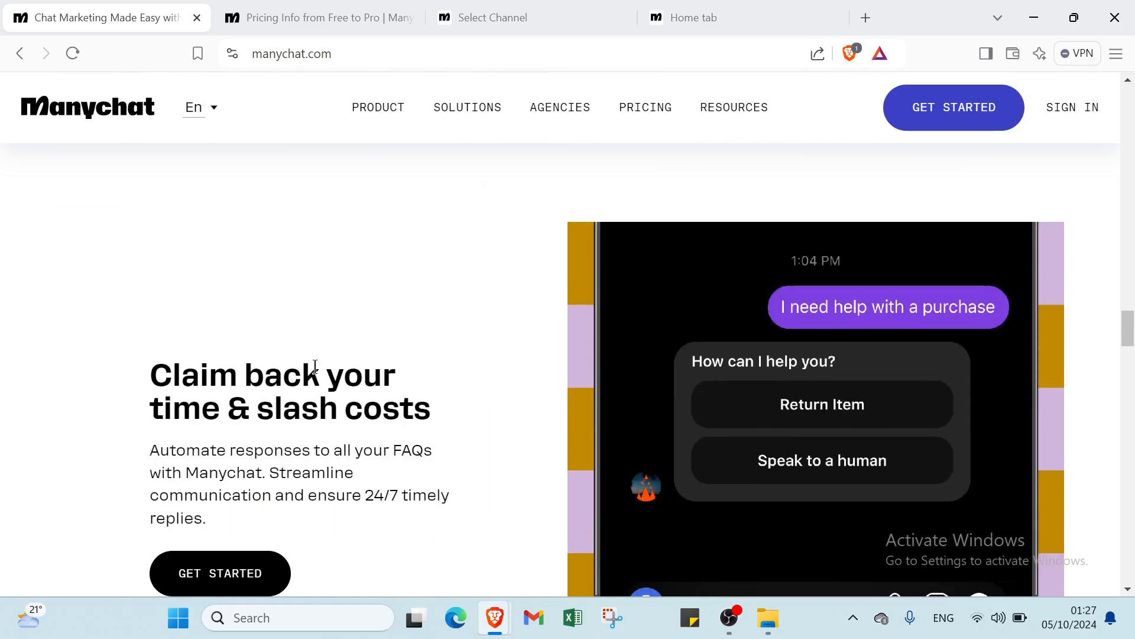
# Examine the homepage's AI Assistant section, the brand trust statistics and the customer testimonial.
pyautogui.scroll(-10, 316, 367)
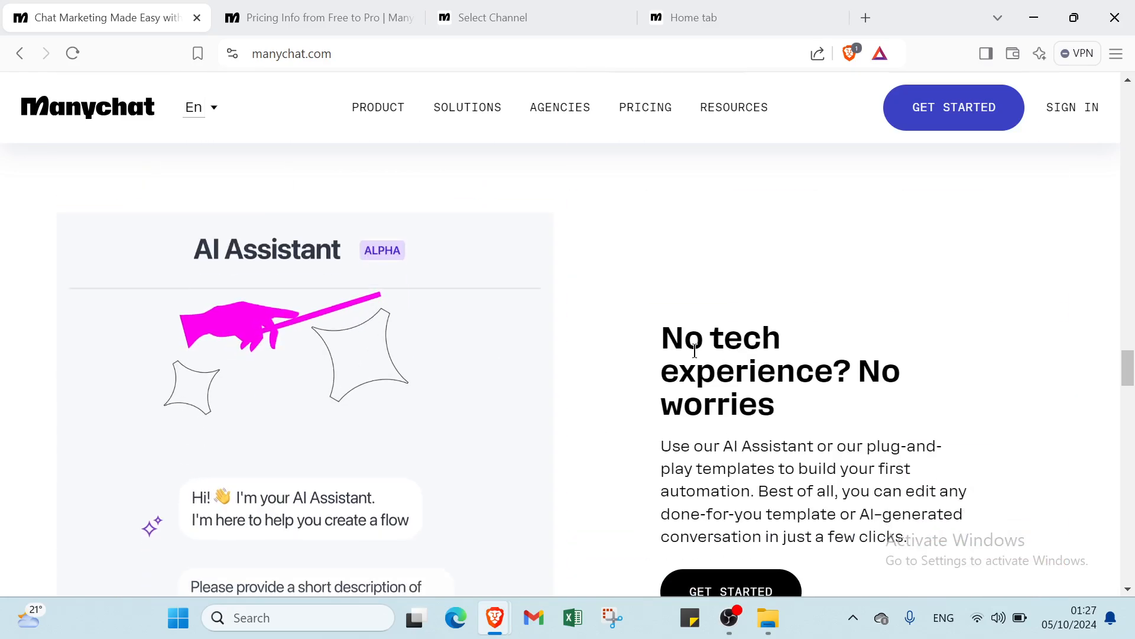
pyautogui.scroll(-1, 727, 411)
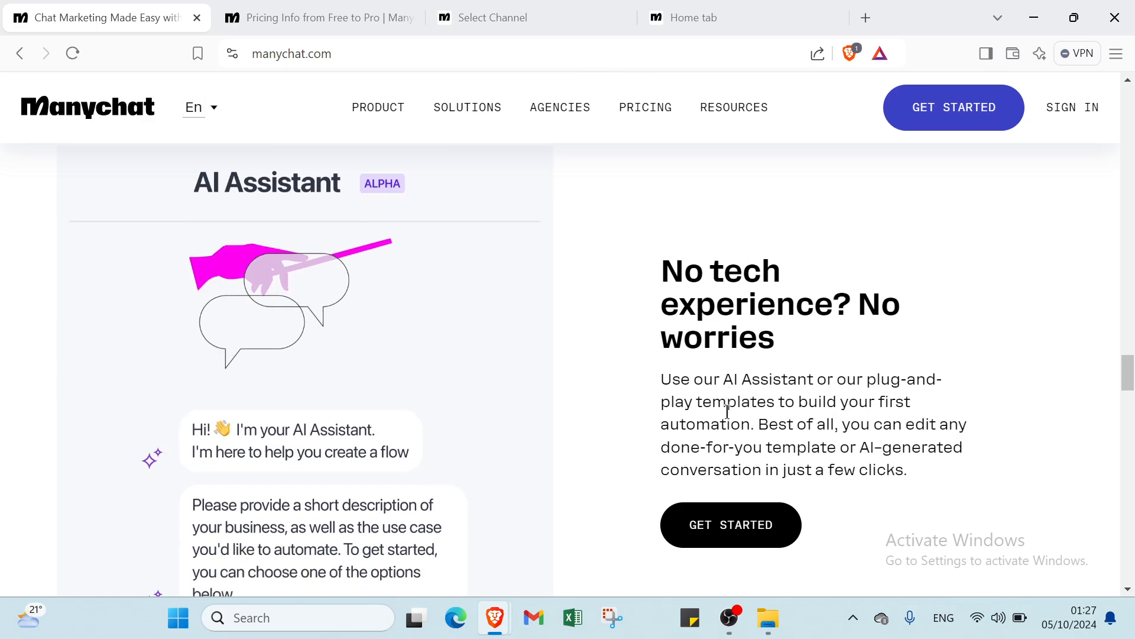
pyautogui.scroll(-8, 727, 411)
pyautogui.scroll(-2, 444, 388)
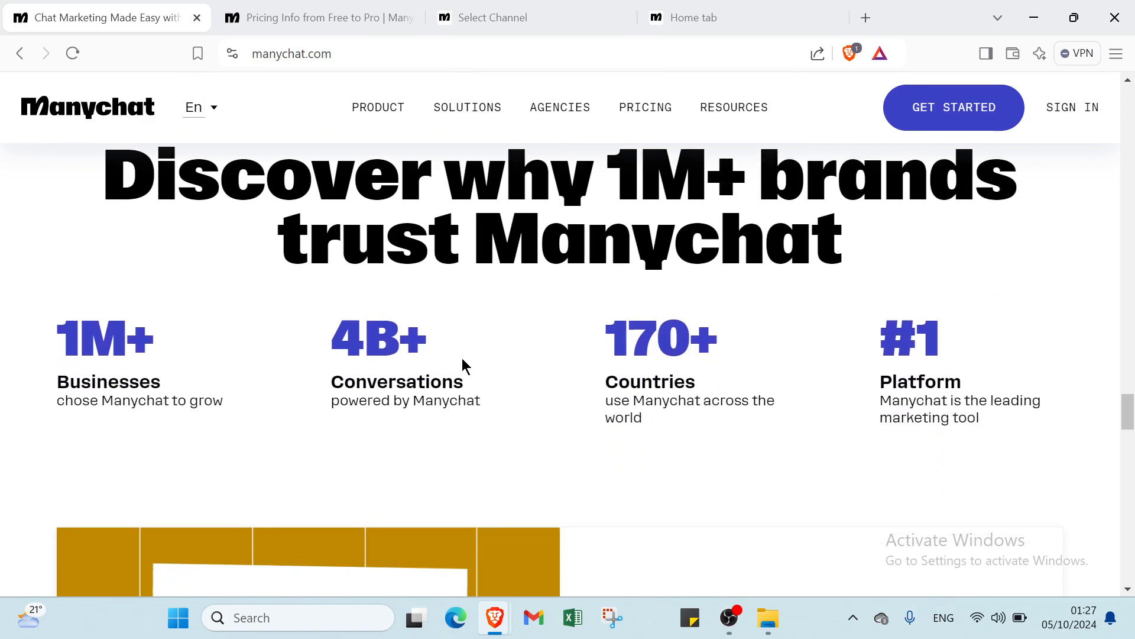
pyautogui.scroll(-10, 533, 378)
pyautogui.scroll(4, 503, 340)
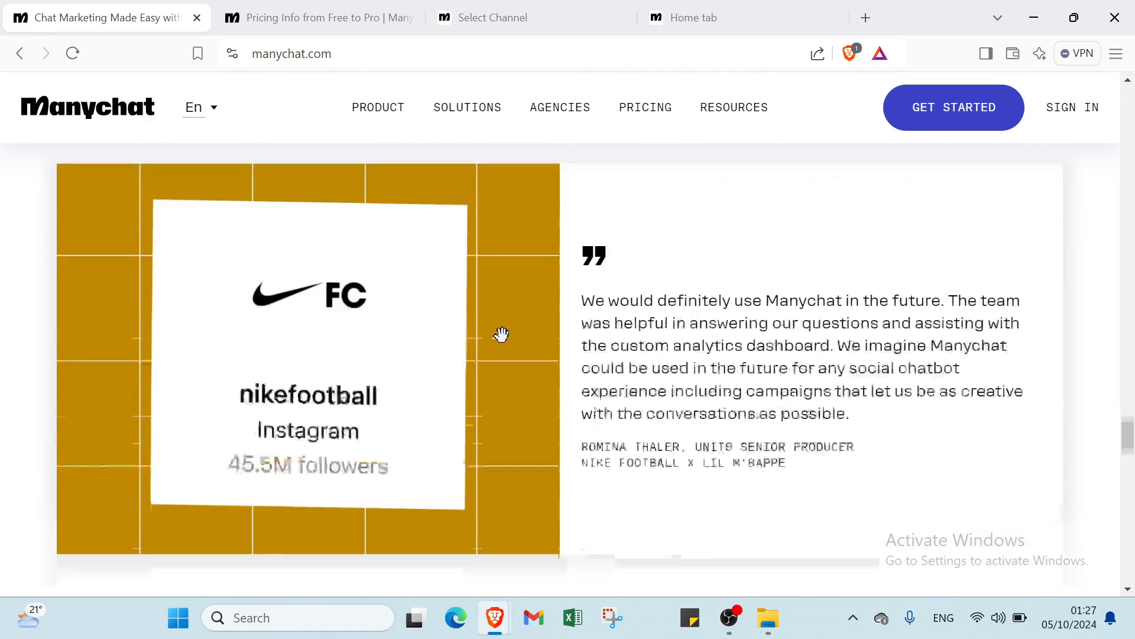
pyautogui.scroll(10, 502, 340)
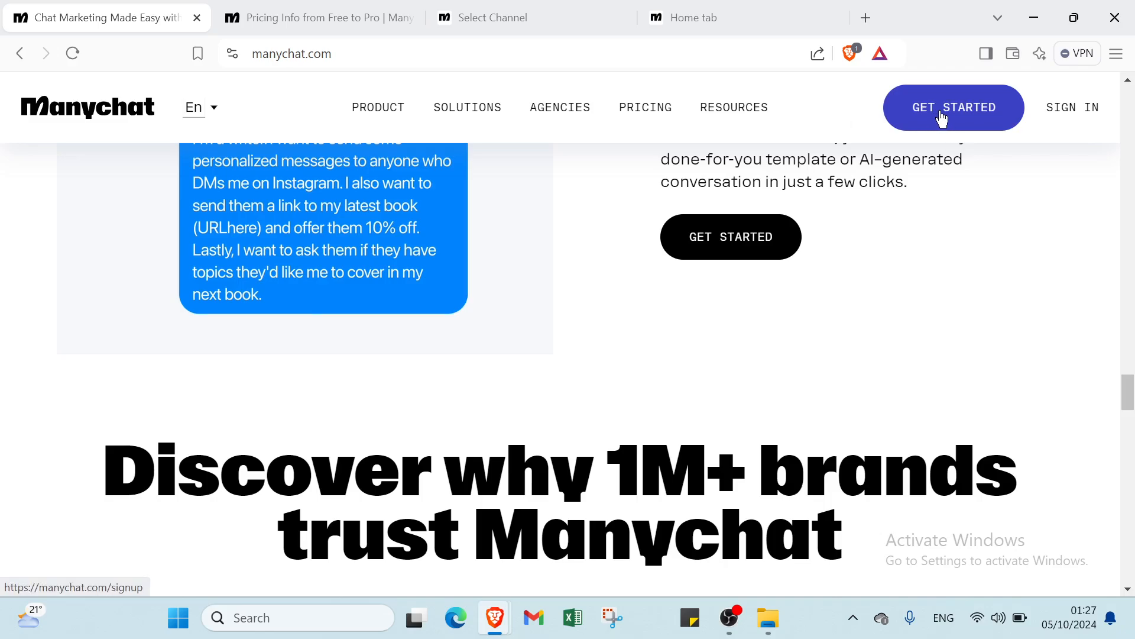
pyautogui.scroll(3, 781, 118)
# Switch to the sign-up page and review the Instagram, Facebook Messenger, WhatsApp and Telegram channel options.
pyautogui.click(509, 23)
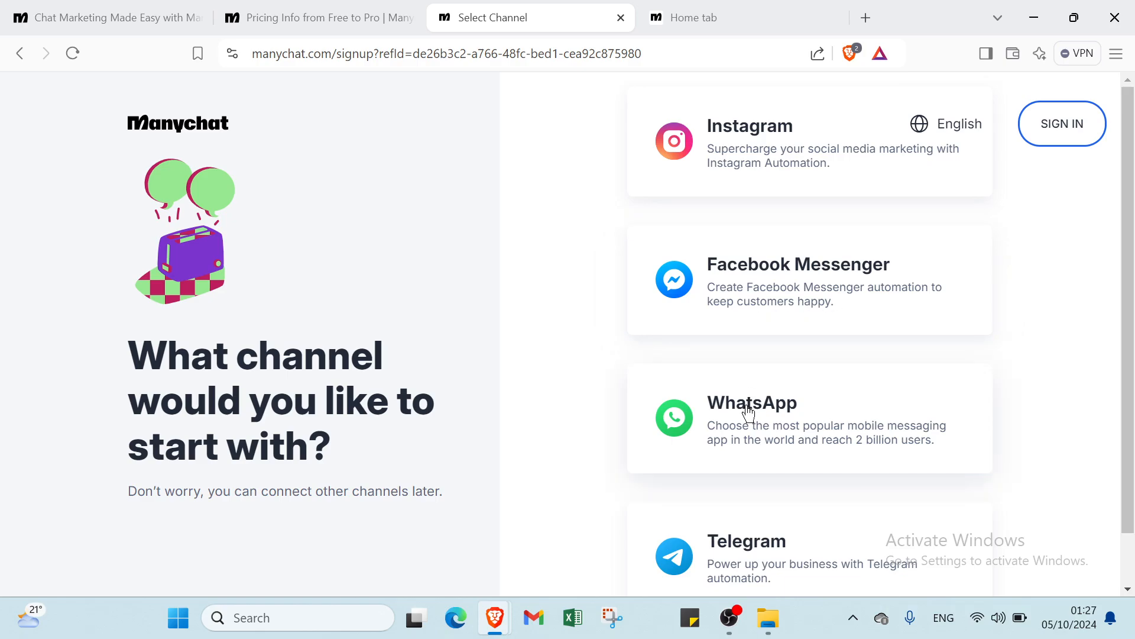
pyautogui.scroll(-1, 748, 413)
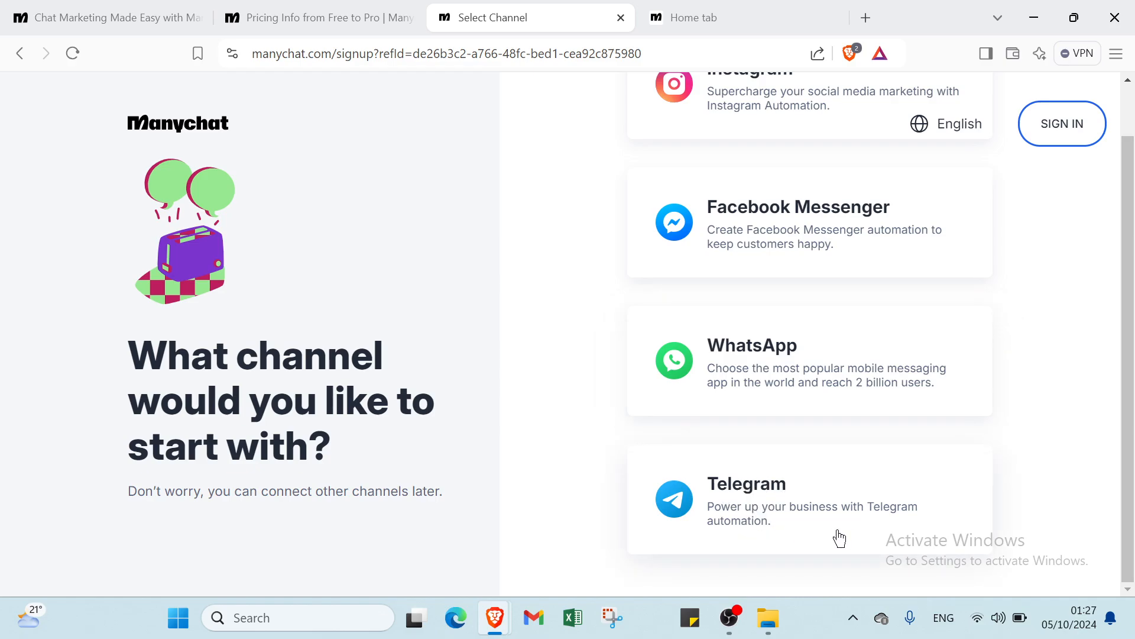
pyautogui.scroll(2, 810, 533)
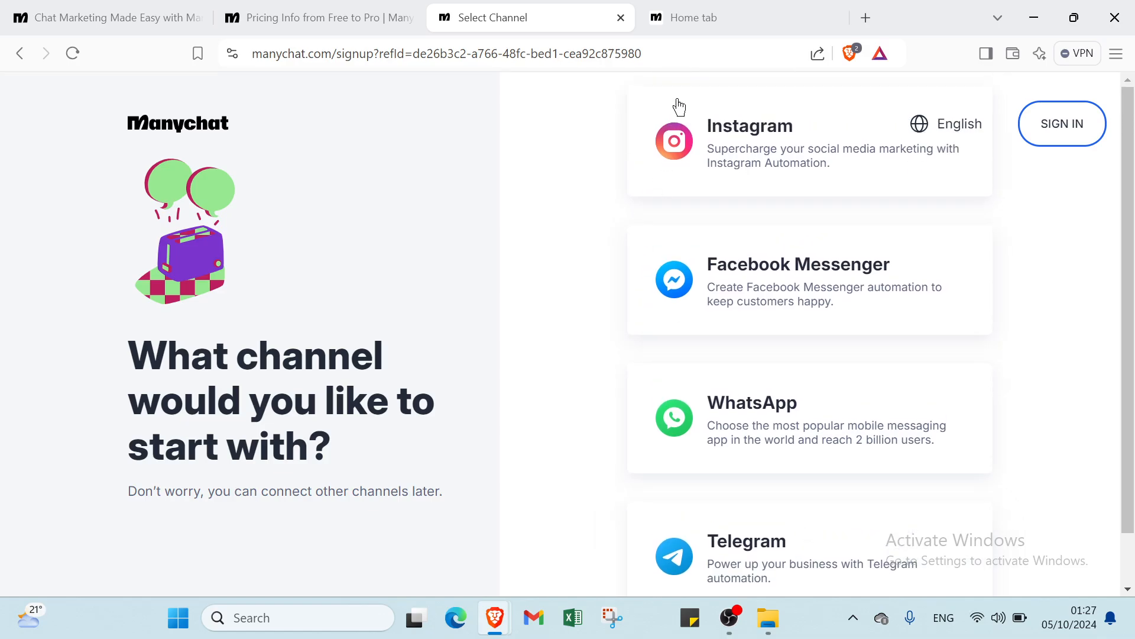
# Switch to the Manychat account dashboard, preview the Sell Products in DMs template and close the preview.
pyautogui.click(684, 25)
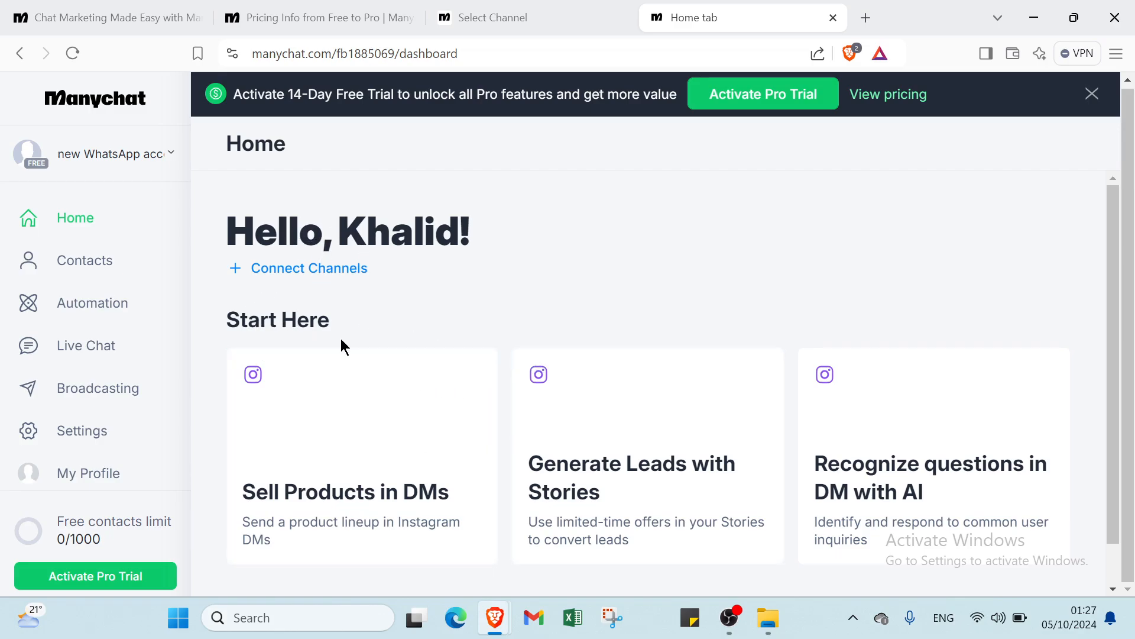
pyautogui.doubleClick(336, 456)
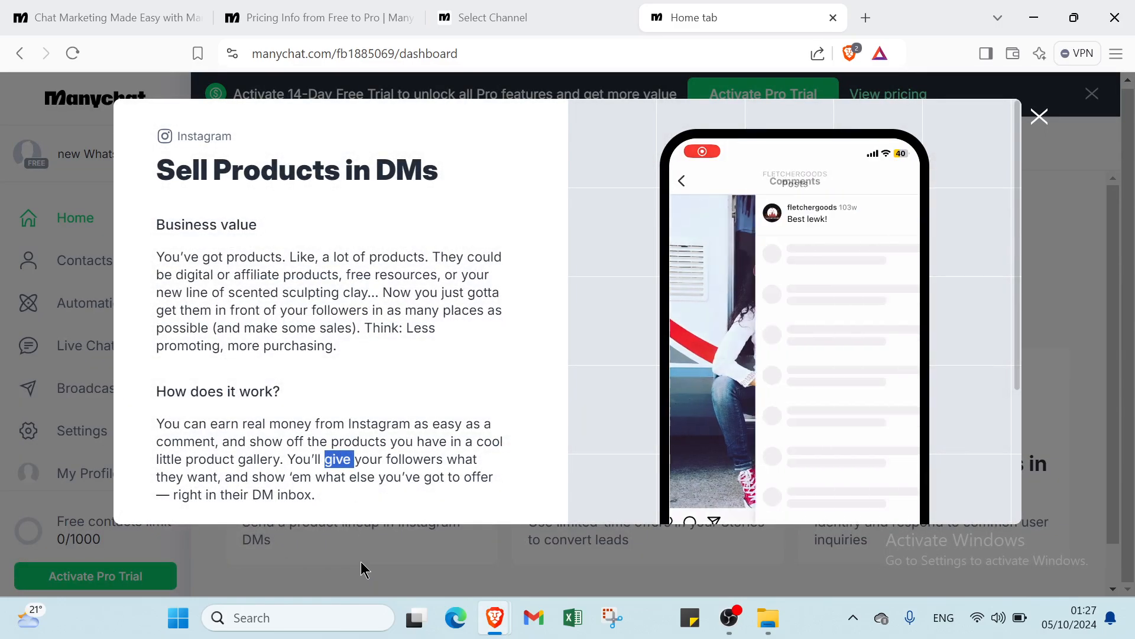
pyautogui.click(361, 561)
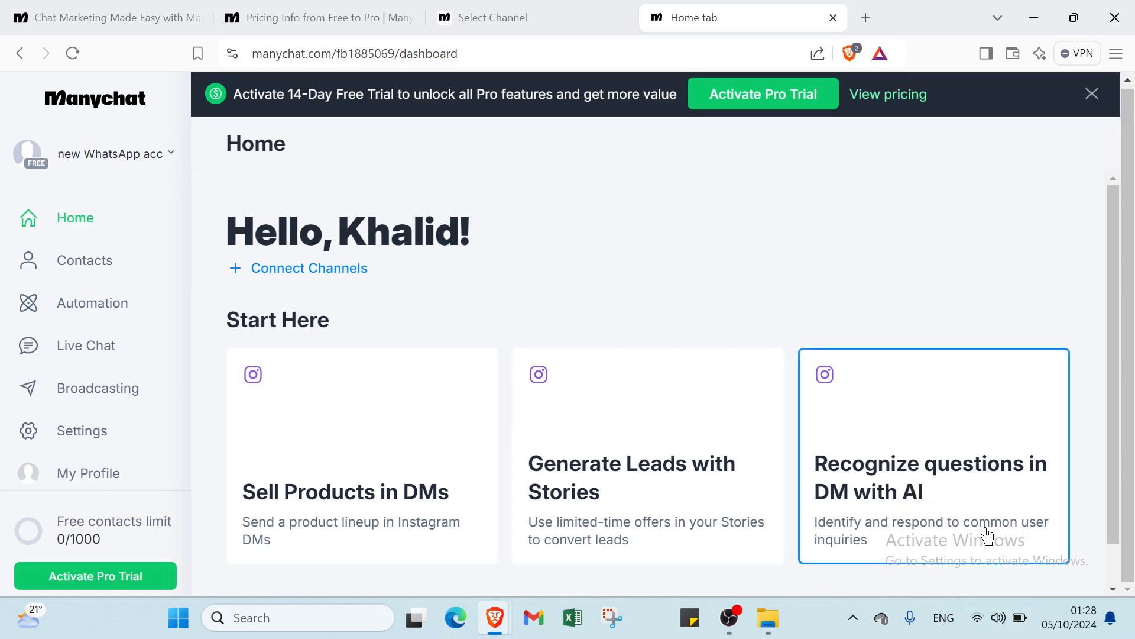
# Review the Sell Products in DMs template's business value and workings, and set up the template as an automation.
pyautogui.click(398, 486)
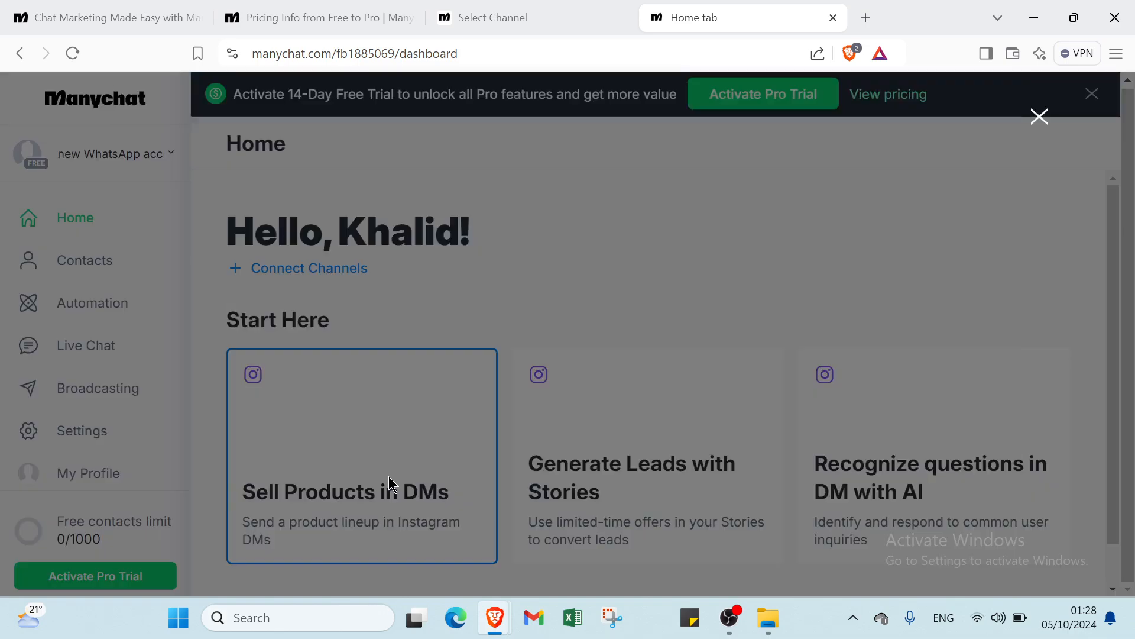
pyautogui.scroll(-3, 390, 437)
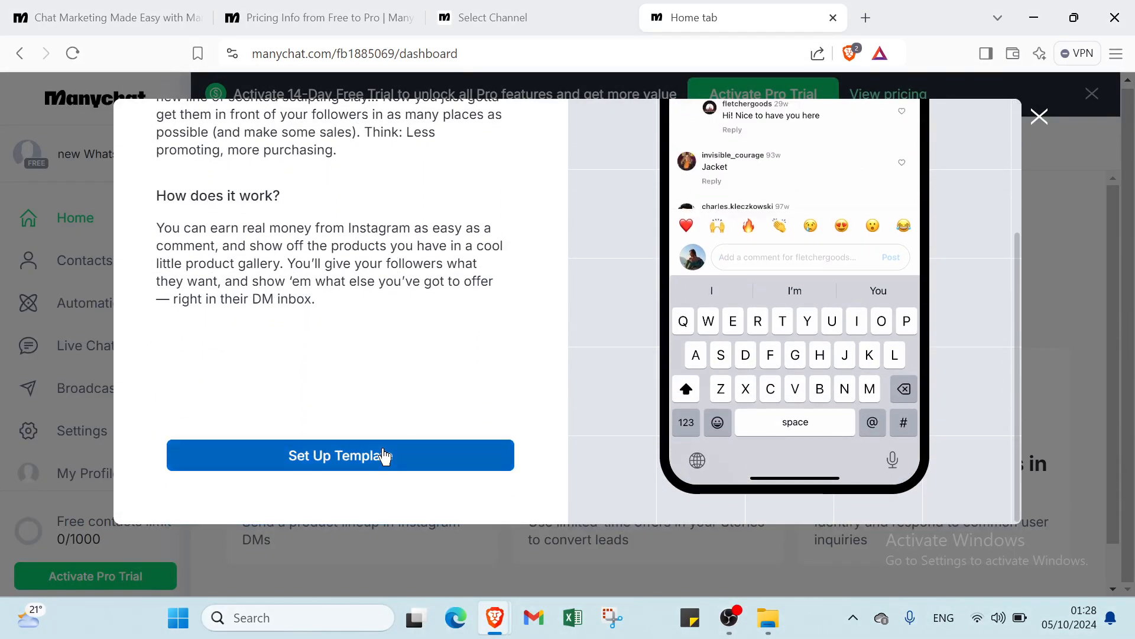
pyautogui.scroll(3, 387, 447)
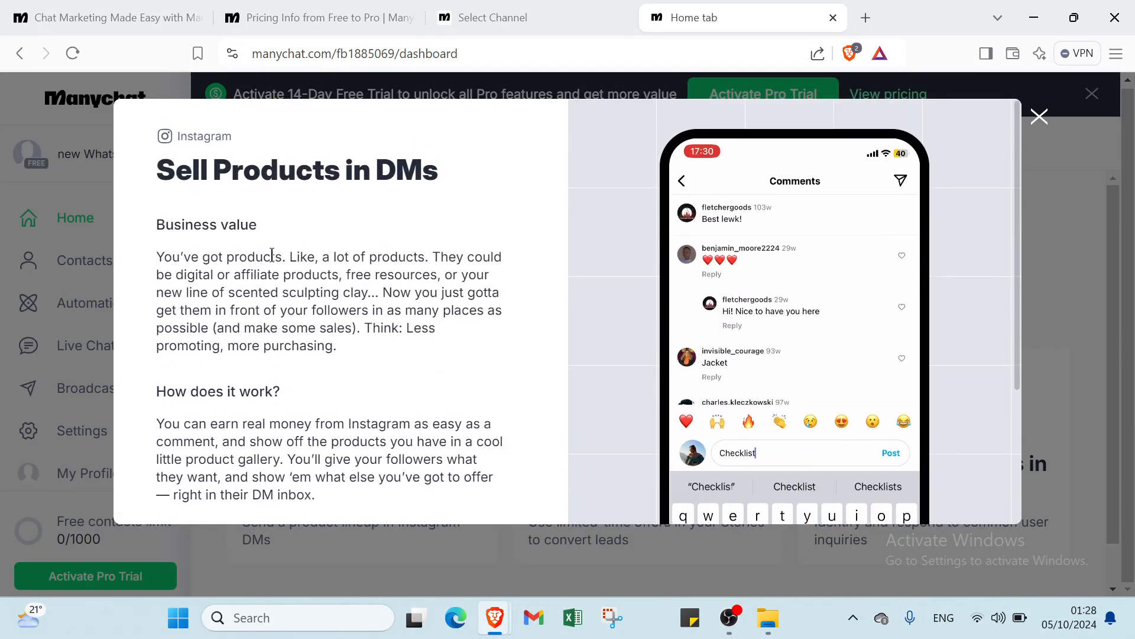
pyautogui.scroll(-3, 362, 375)
pyautogui.click(343, 454)
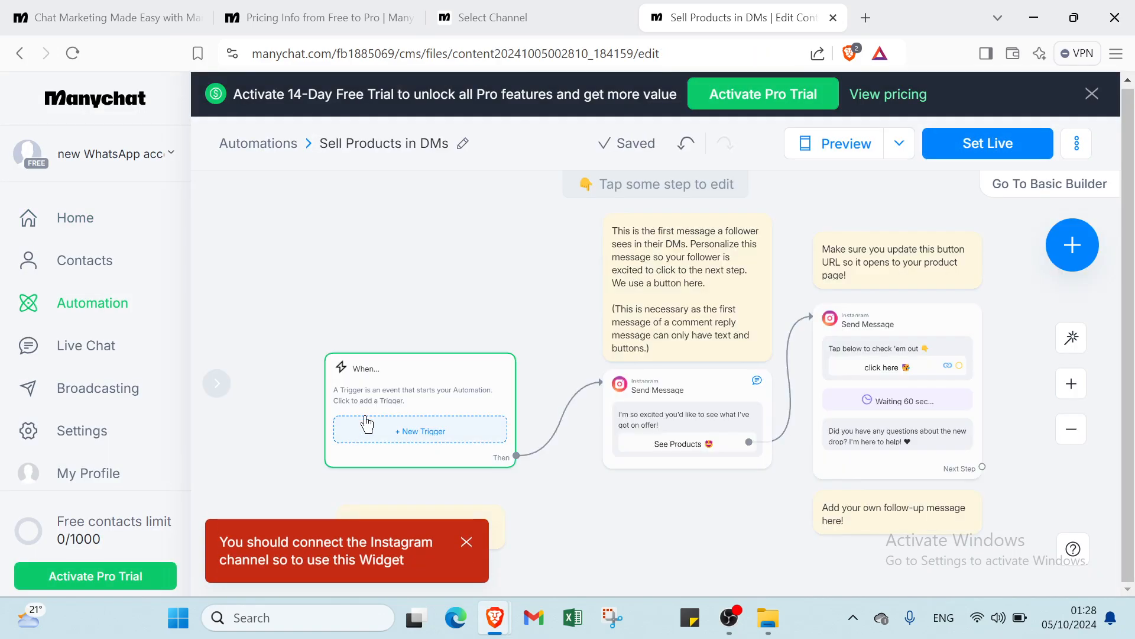
# Dismiss the Instagram channel notification and set the Sell Products in DMs automation live.
pyautogui.click(466, 540)
pyautogui.scroll(-2, 463, 473)
pyautogui.scroll(9, 463, 468)
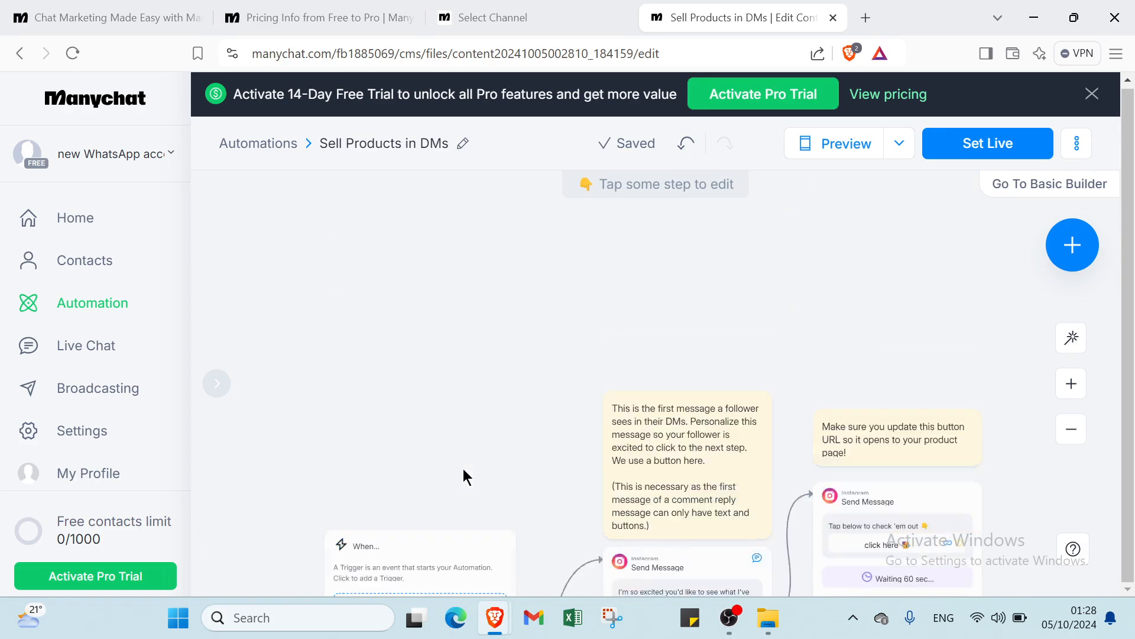
pyautogui.click(964, 144)
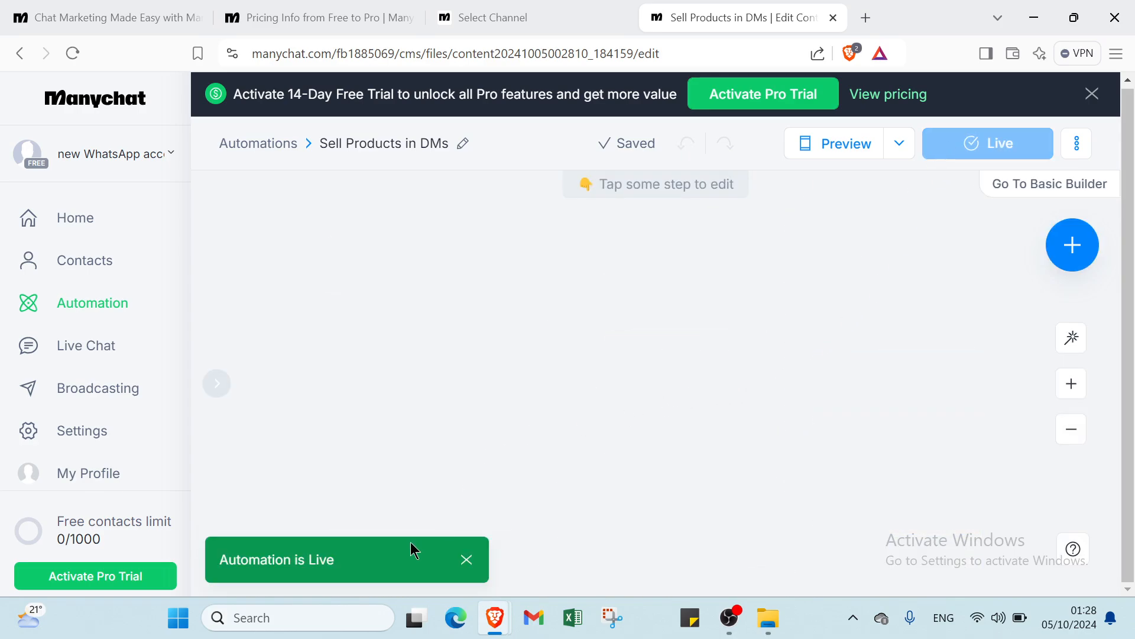
# Check the starting trigger options for the Sell Products in DMs automation and leave the trigger chooser.
pyautogui.click(1075, 256)
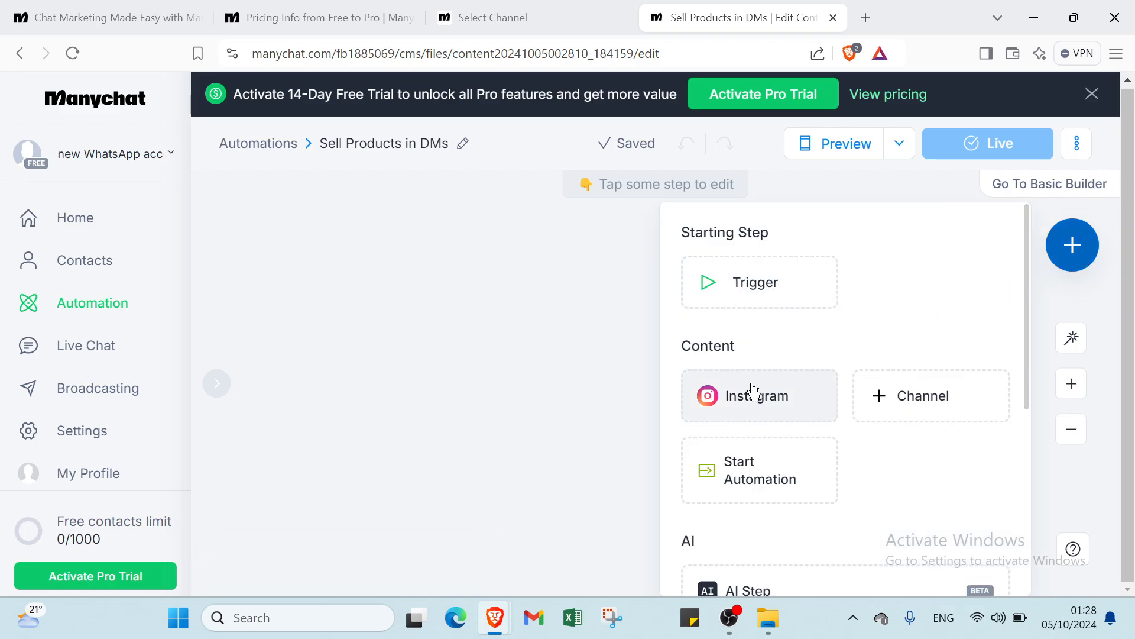
pyautogui.click(772, 295)
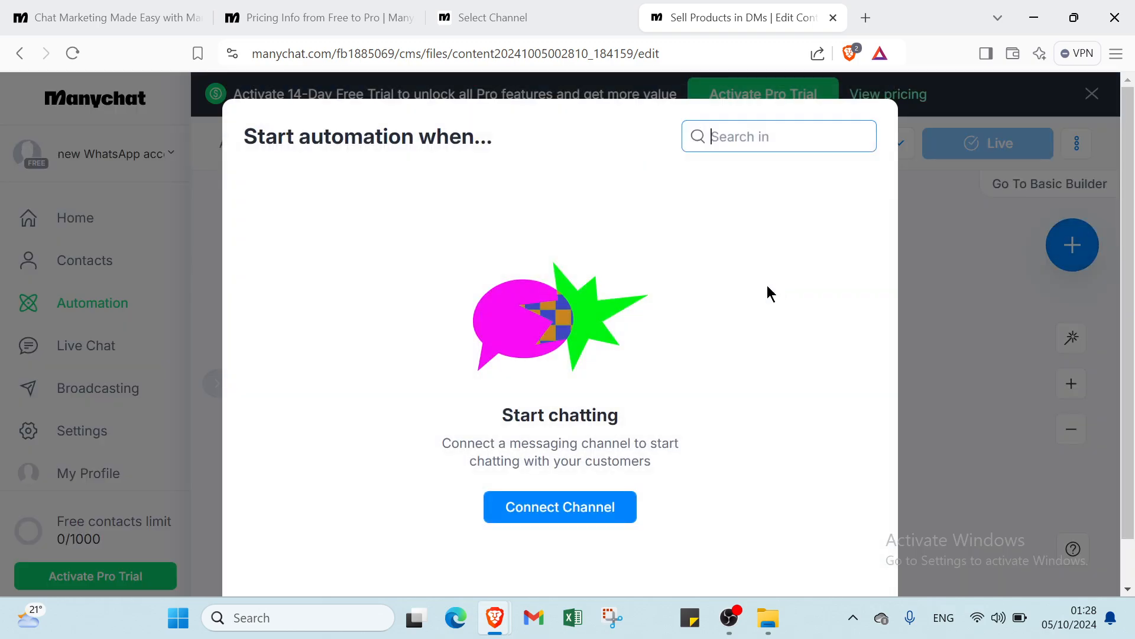
pyautogui.click(963, 310)
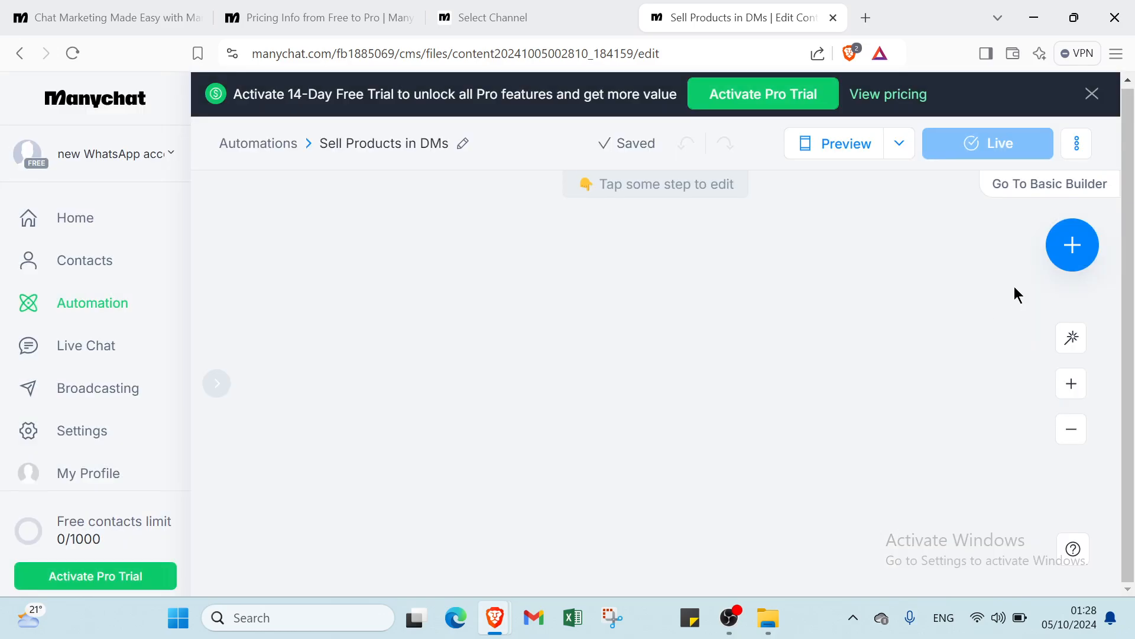
# Review the content, AI, logic and extras steps that can be added, plus the connectable channels, and return to the canvas.
pyautogui.click(1072, 259)
pyautogui.scroll(-5, 831, 438)
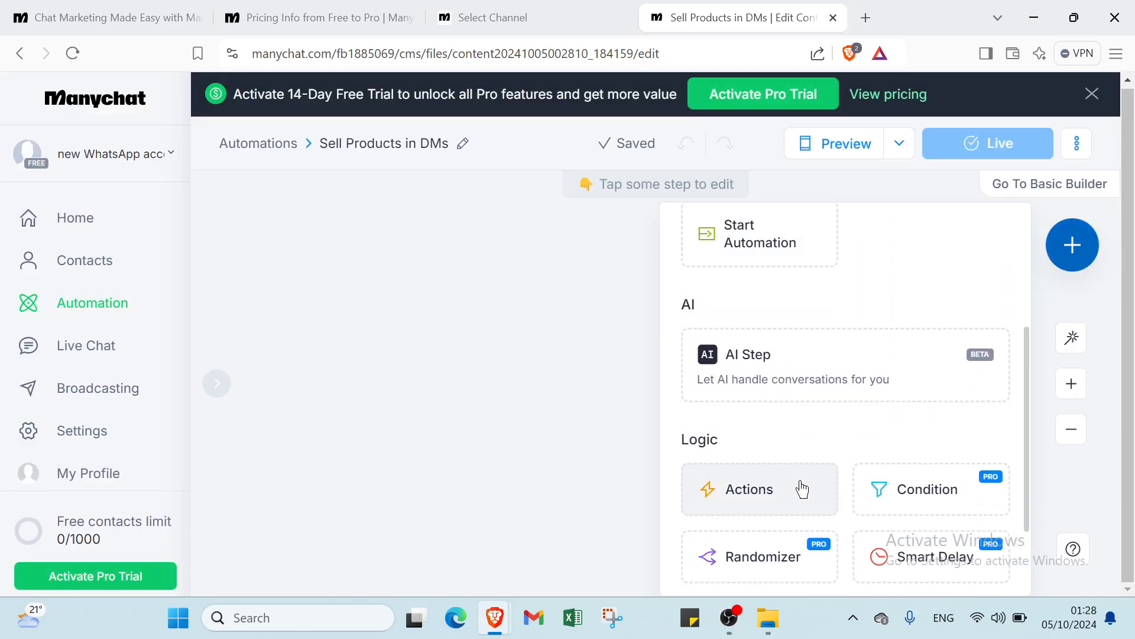
pyautogui.scroll(2, 774, 414)
pyautogui.scroll(-2, 770, 408)
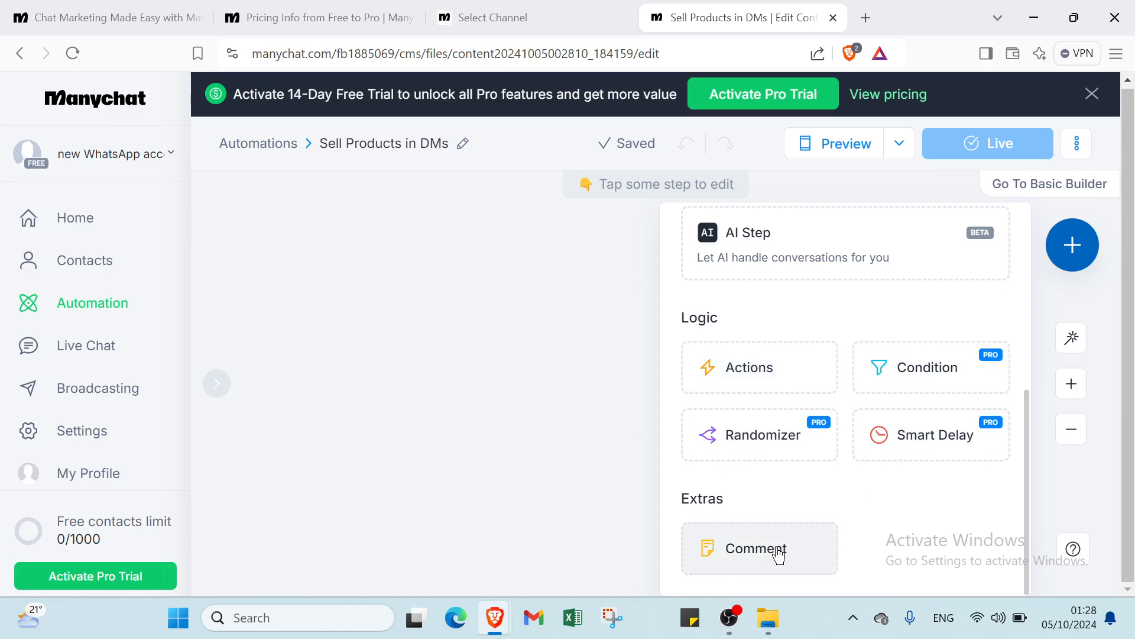
pyautogui.scroll(5, 778, 544)
pyautogui.click(881, 339)
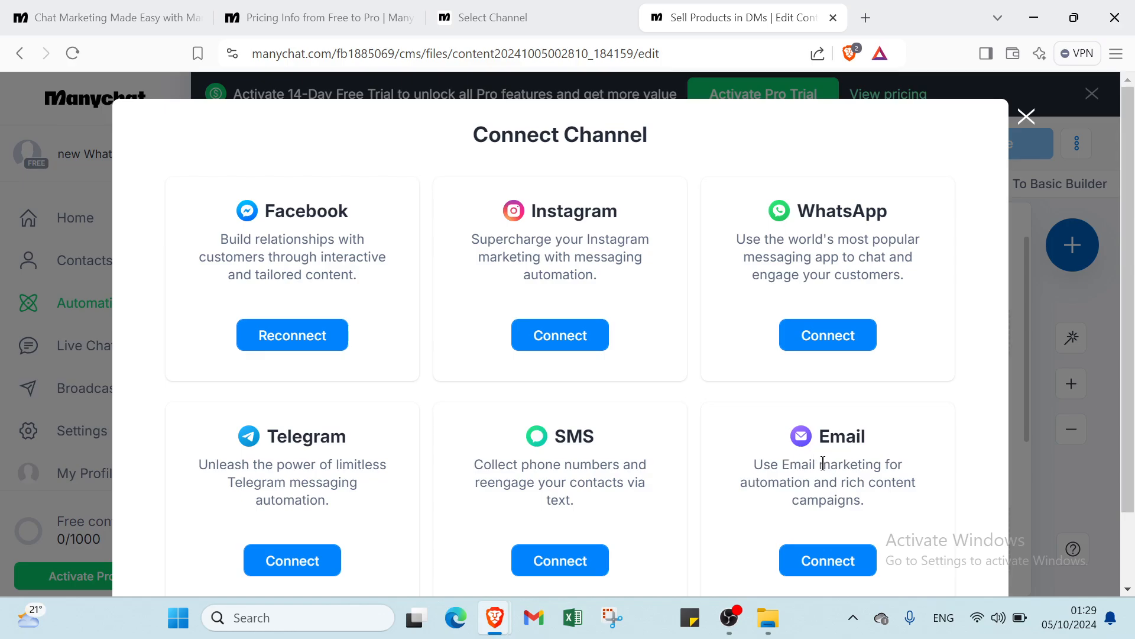
pyautogui.click(1026, 117)
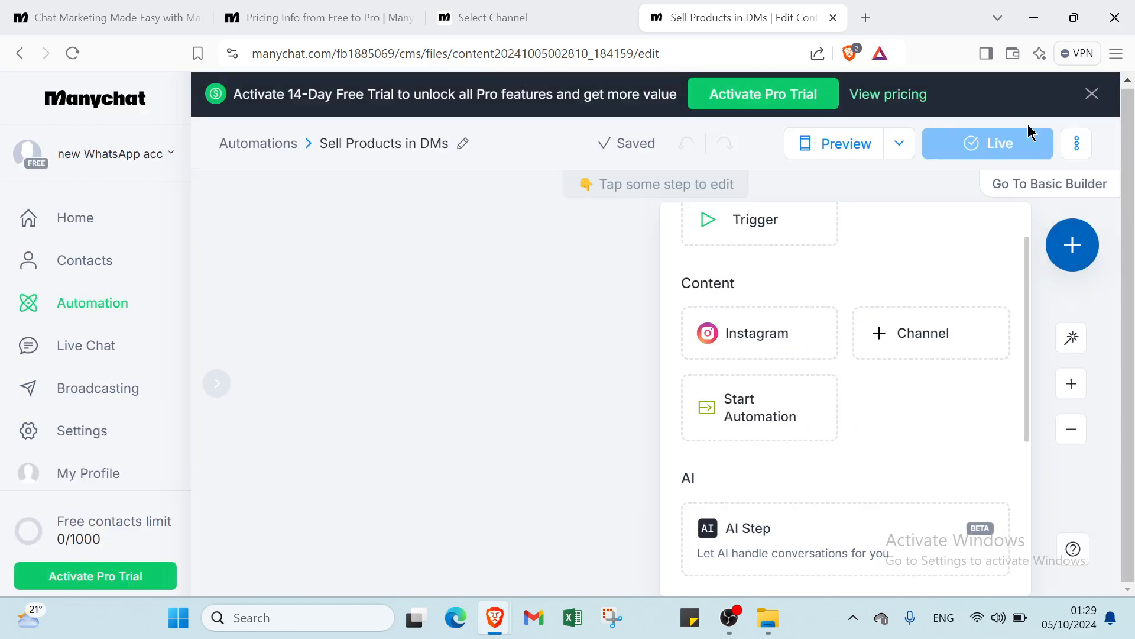
pyautogui.click(570, 303)
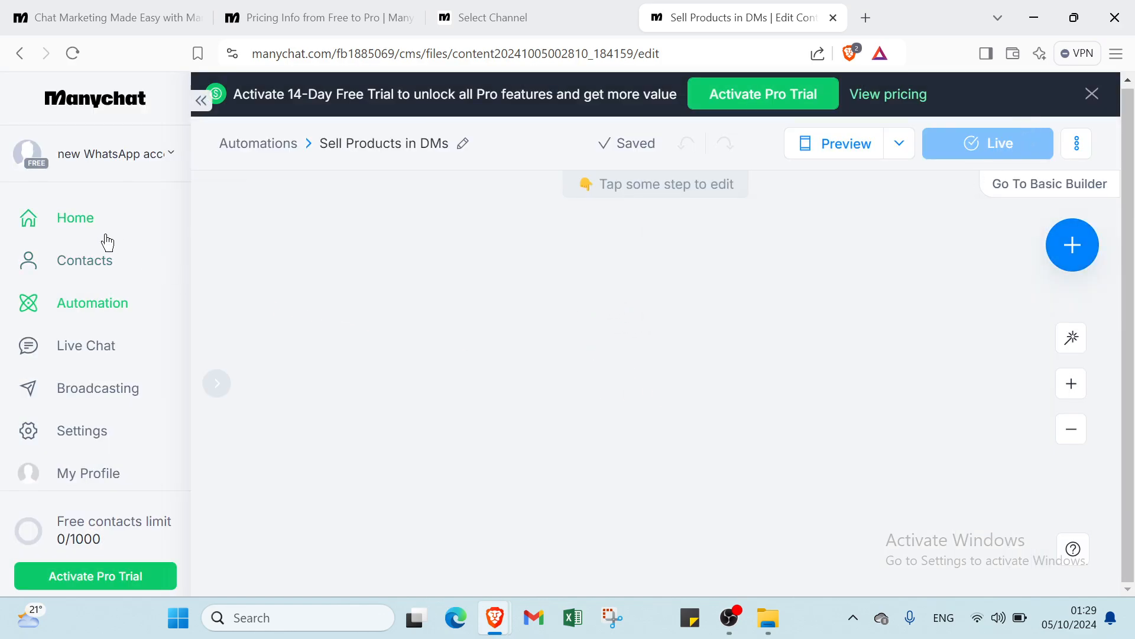
# Go to the My Automations overview and look through the list of existing automations.
pyautogui.click(136, 305)
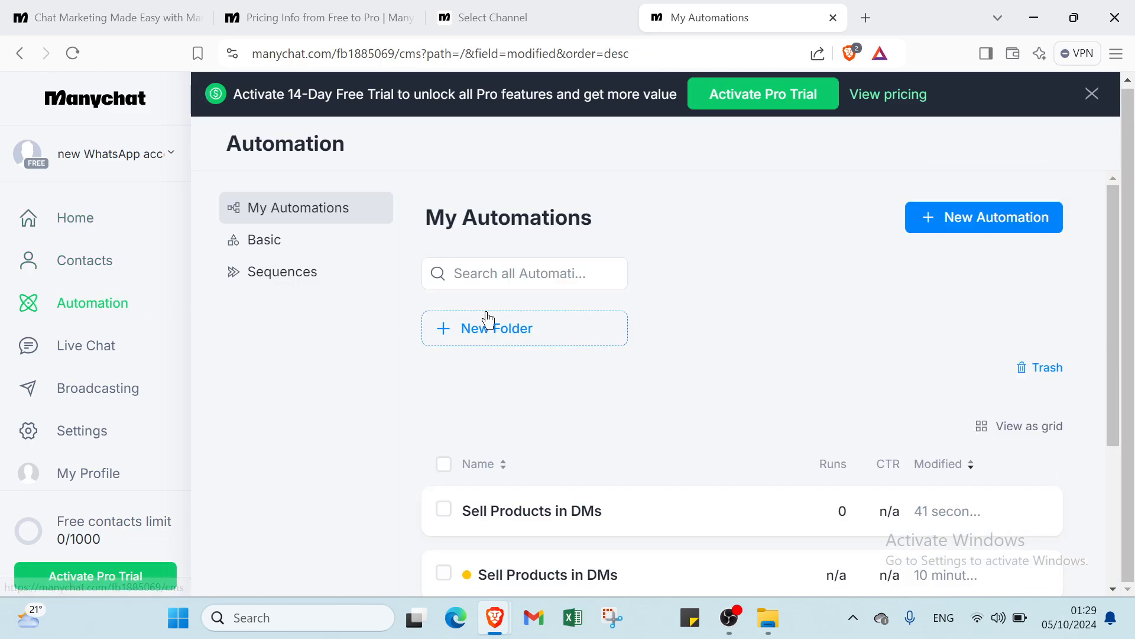
pyautogui.scroll(-2, 502, 284)
pyautogui.scroll(-1, 526, 296)
pyautogui.scroll(-1, 537, 339)
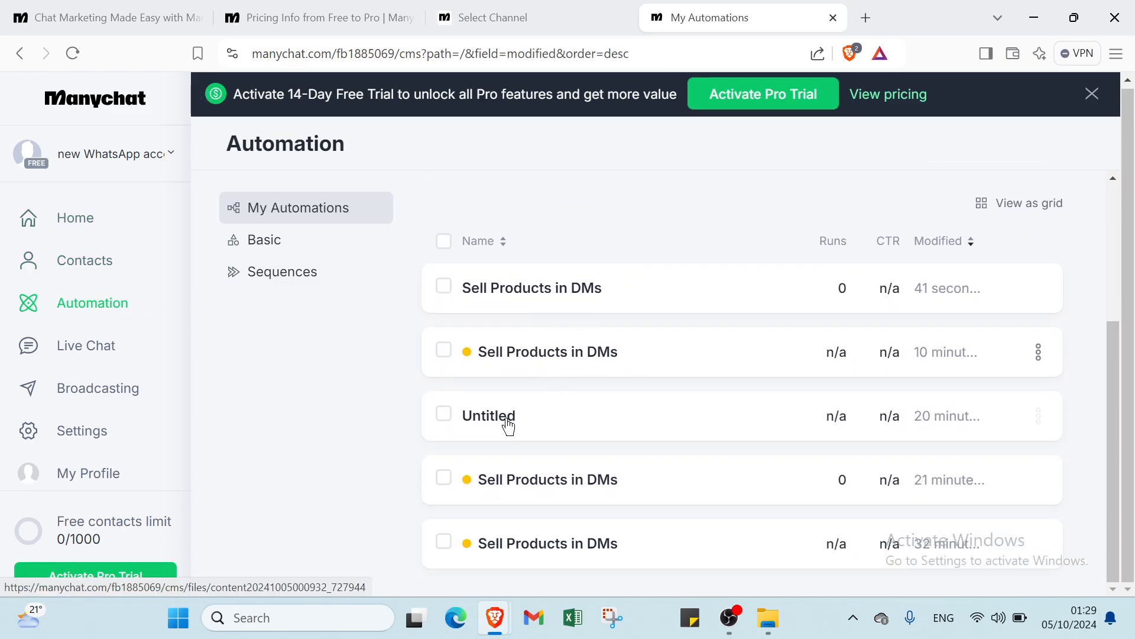
pyautogui.scroll(3, 596, 476)
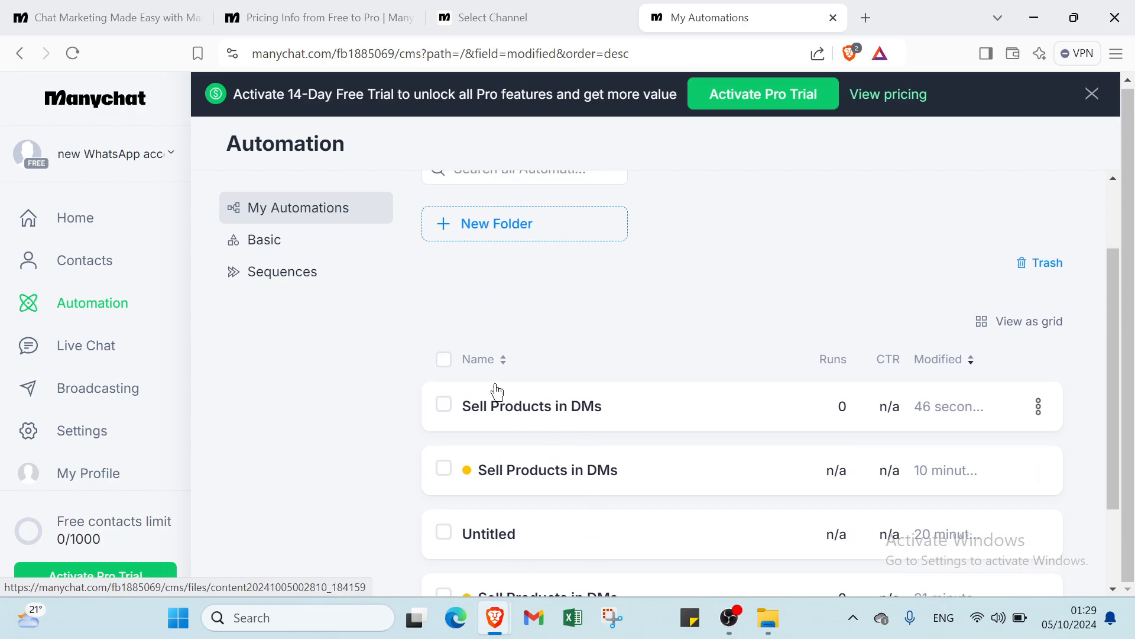
# Create a folder named "product" in My Automations.
pyautogui.click(514, 347)
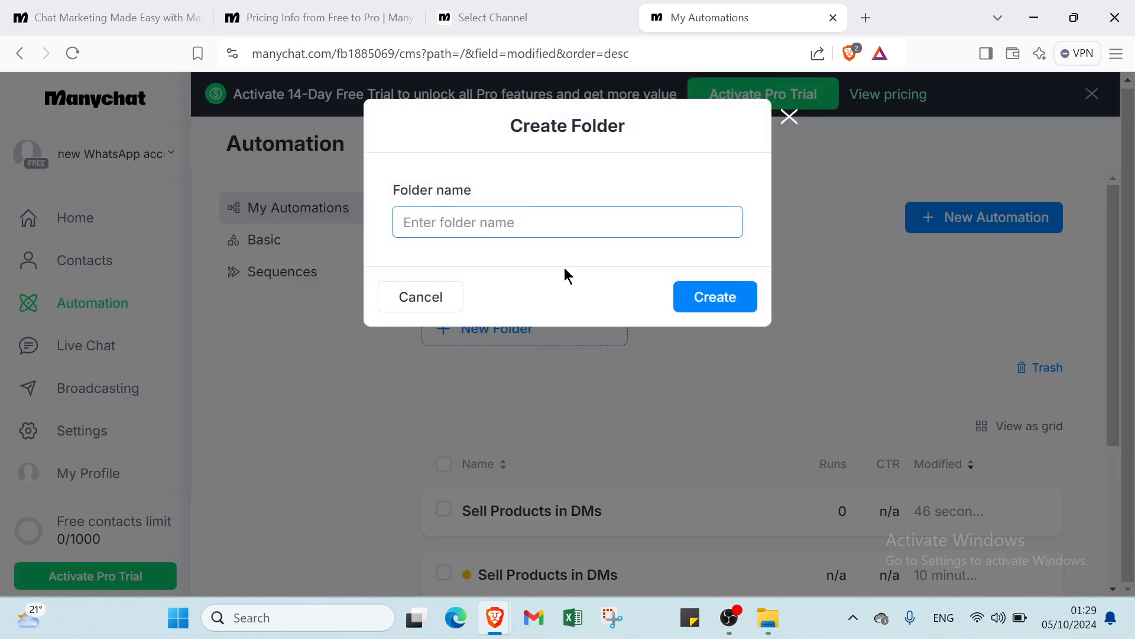
pyautogui.click(718, 298)
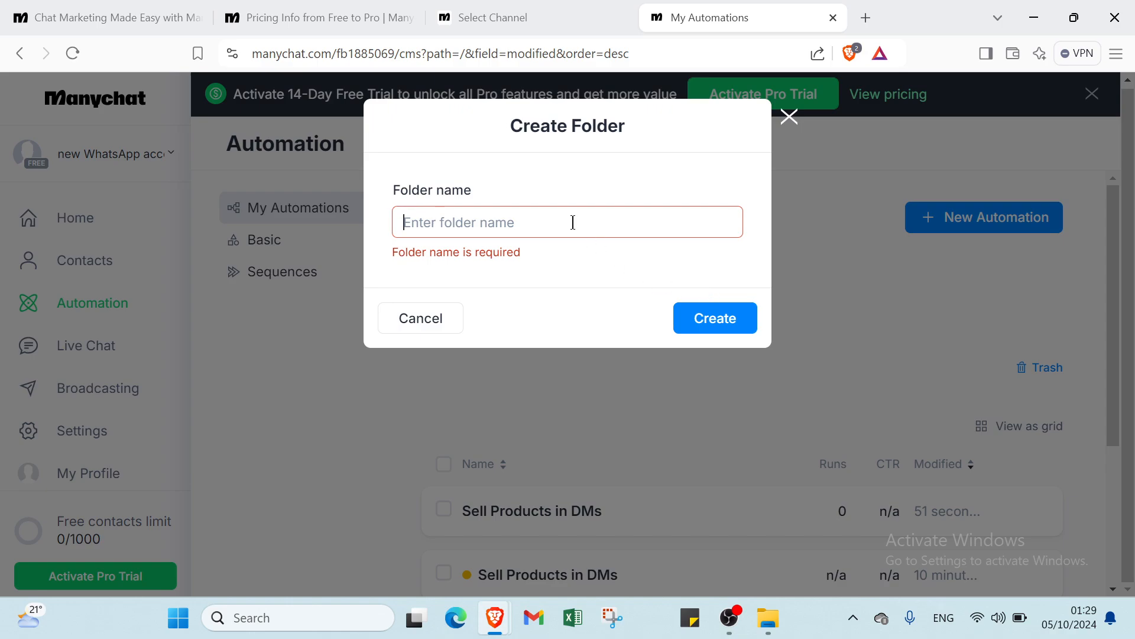
pyautogui.write('pr')
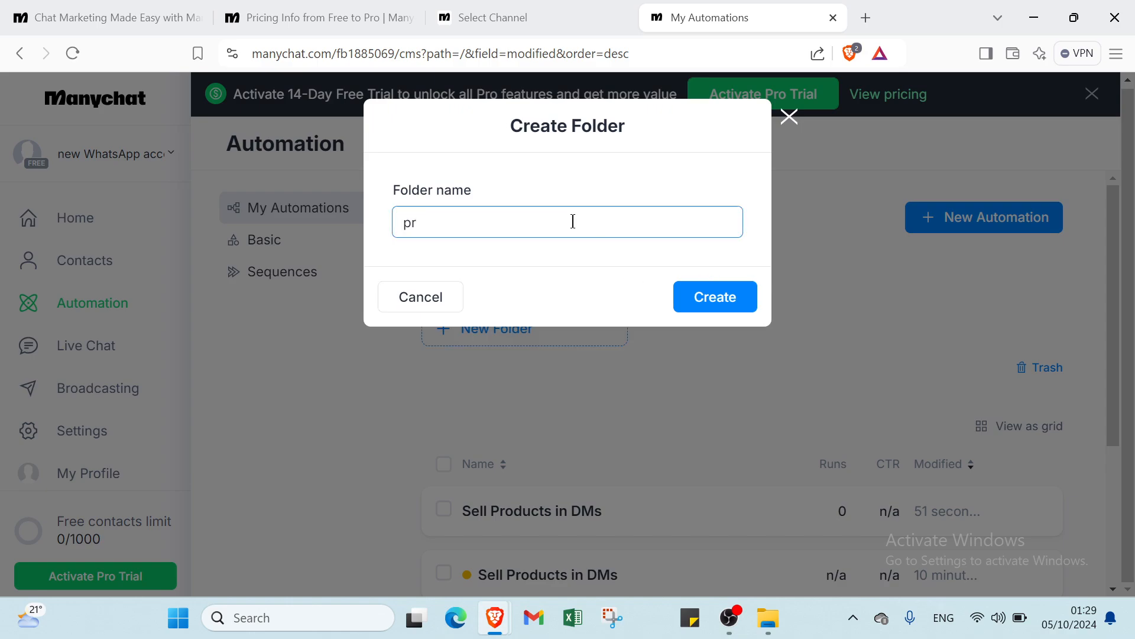
pyautogui.write('oduct')
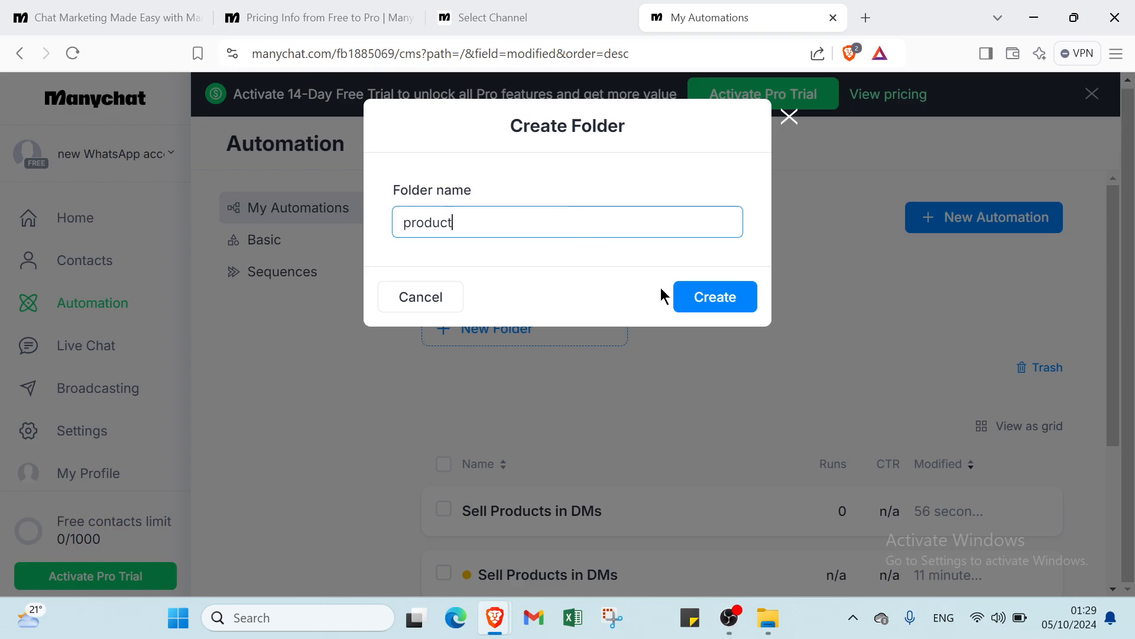
pyautogui.click(699, 299)
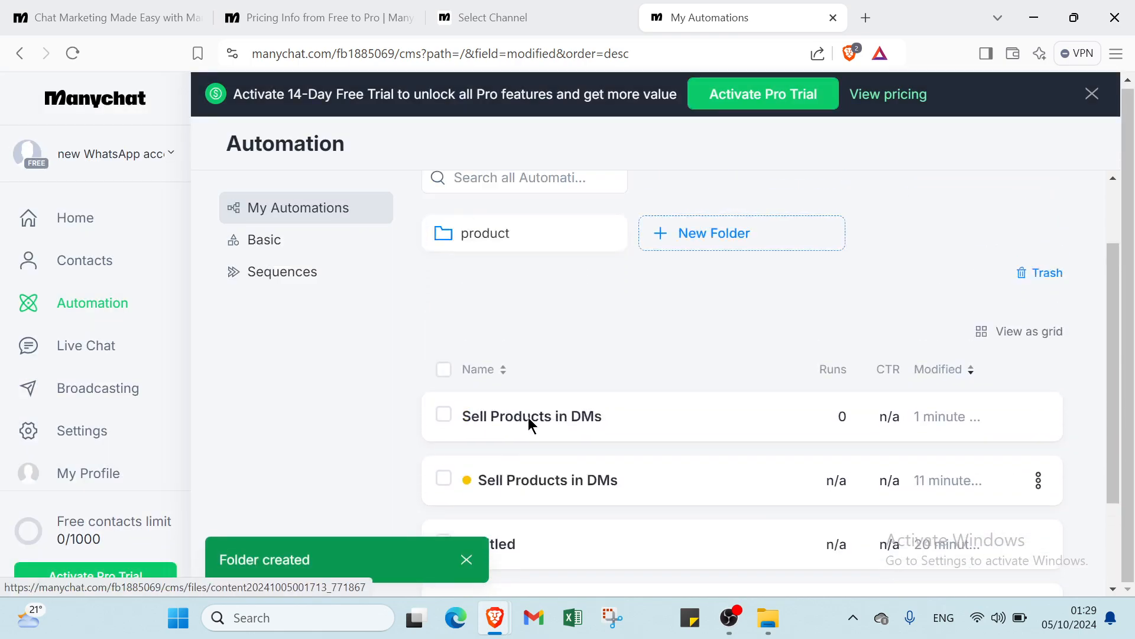
# Create a new automation, view the Instagram connection page from its trigger setup and return to the flow canvas.
pyautogui.click(972, 220)
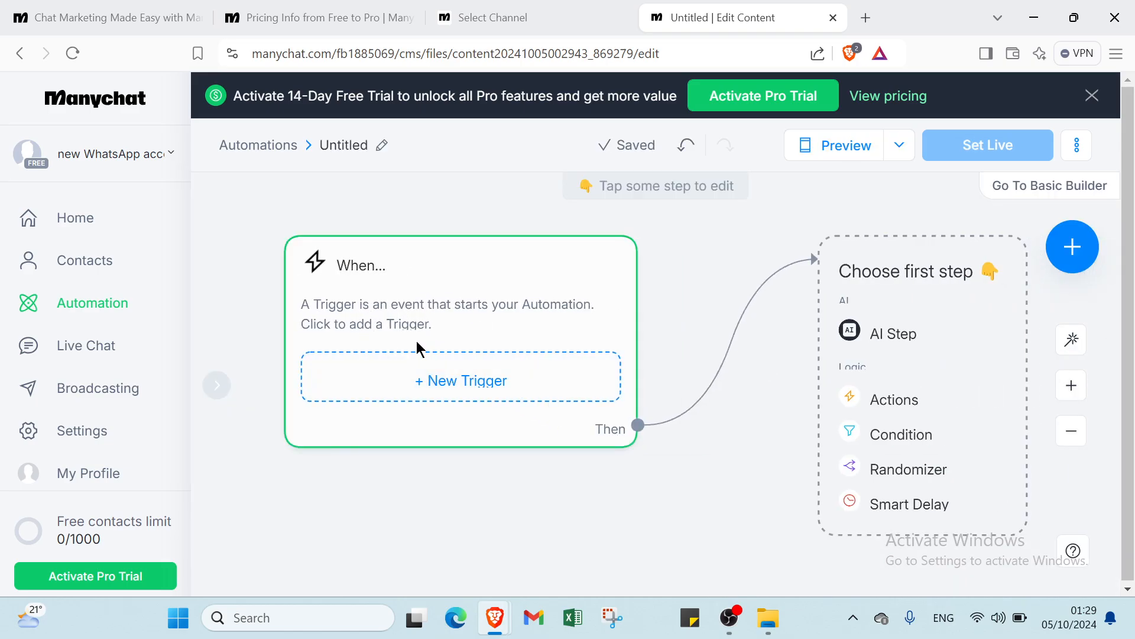
pyautogui.click(404, 379)
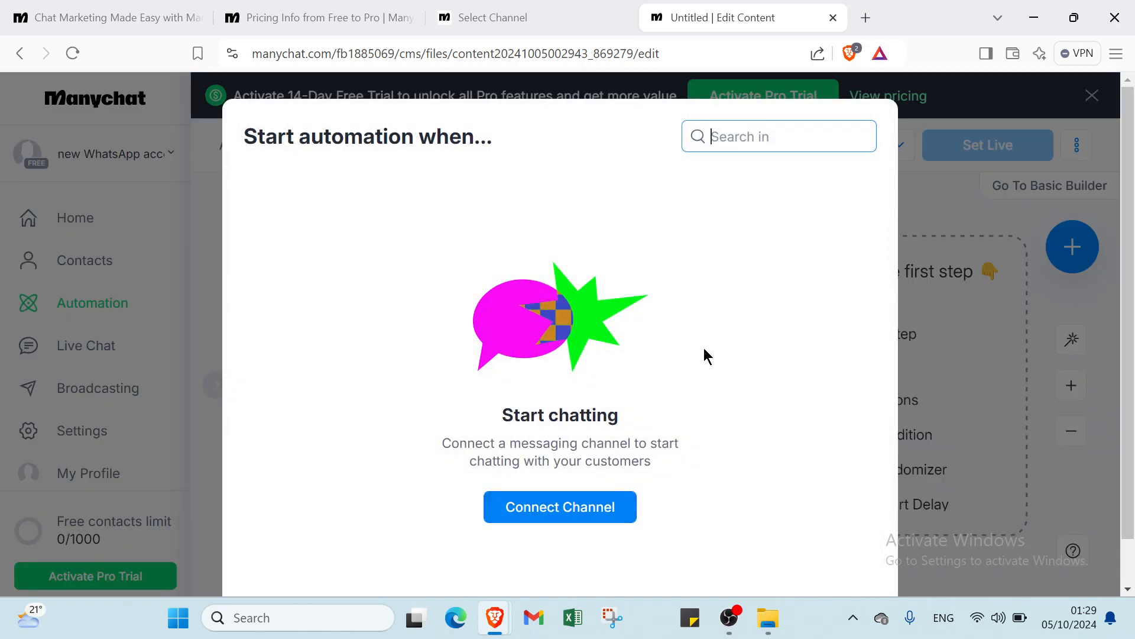
pyautogui.click(626, 506)
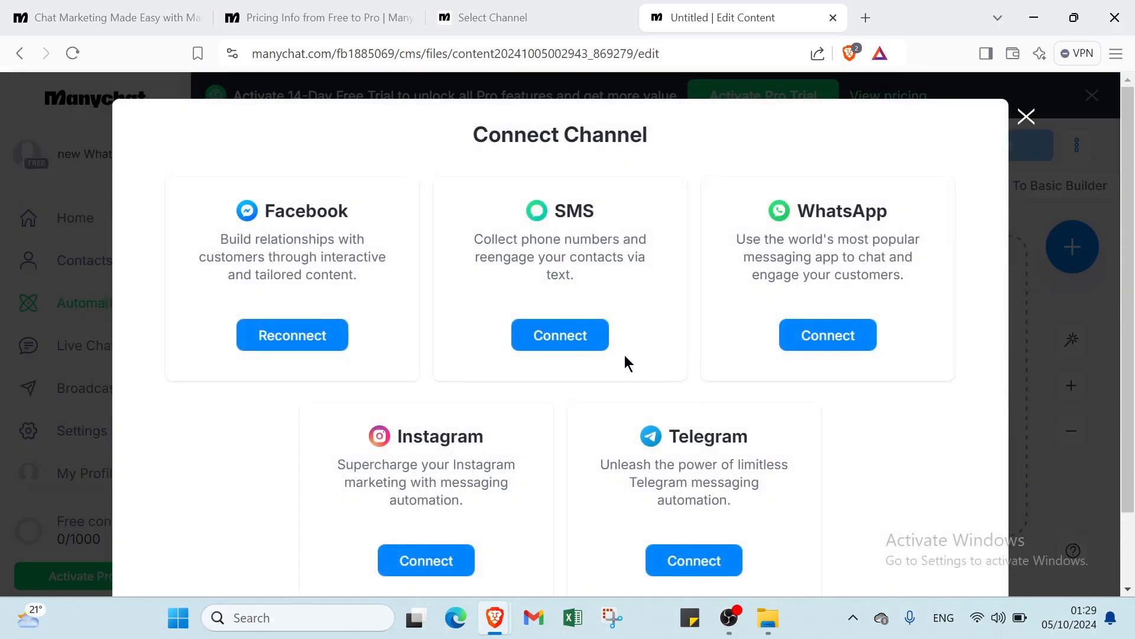
pyautogui.click(459, 559)
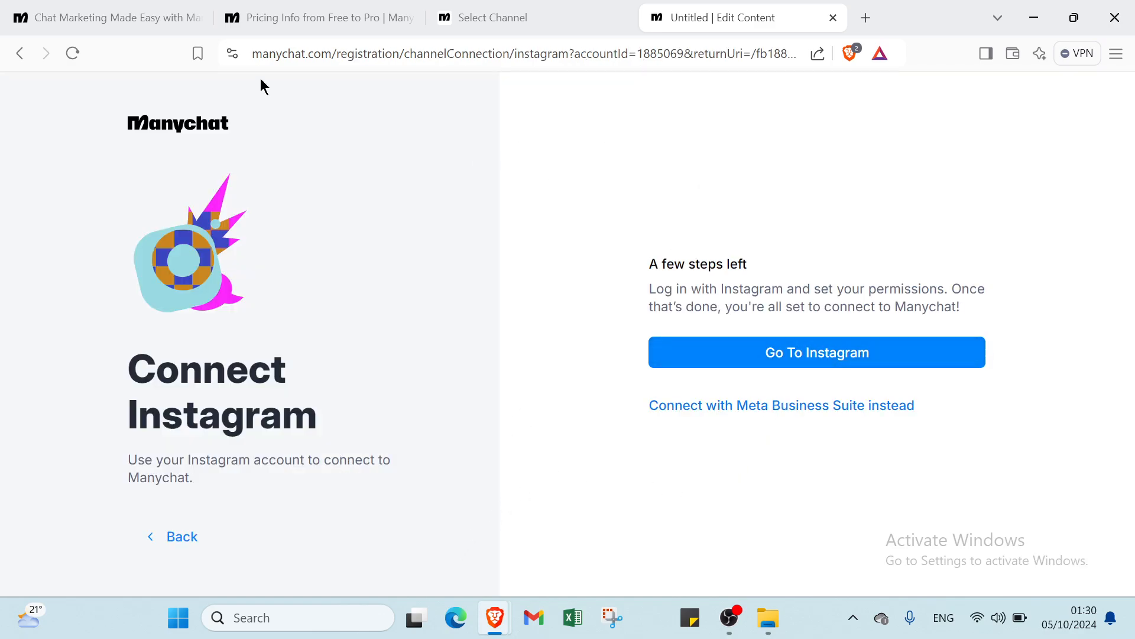
pyautogui.click(20, 55)
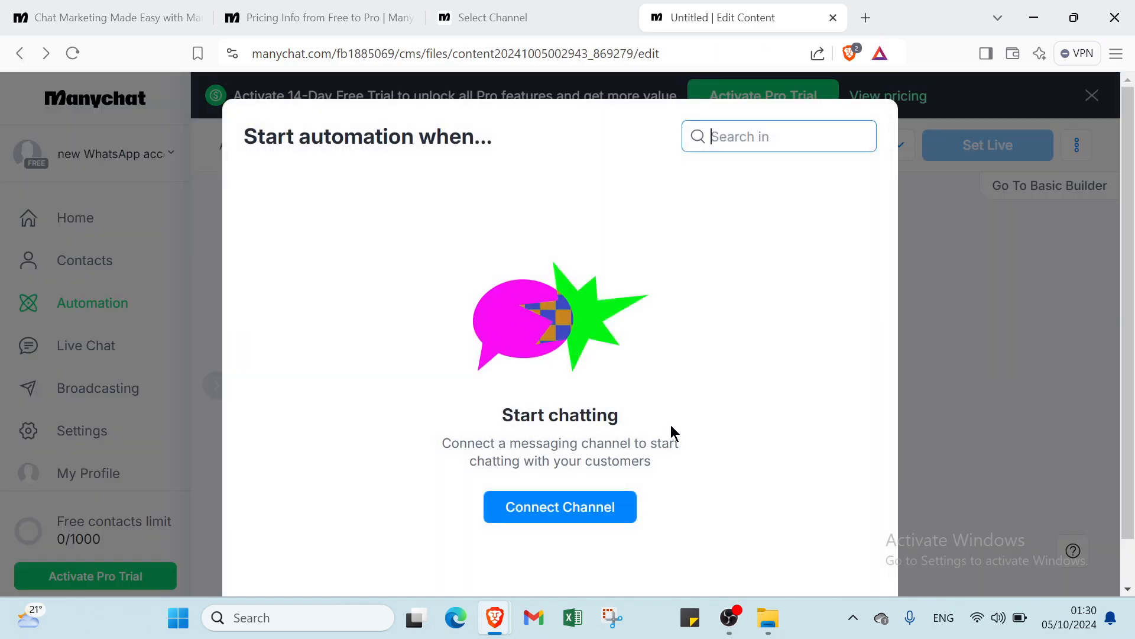
pyautogui.click(971, 344)
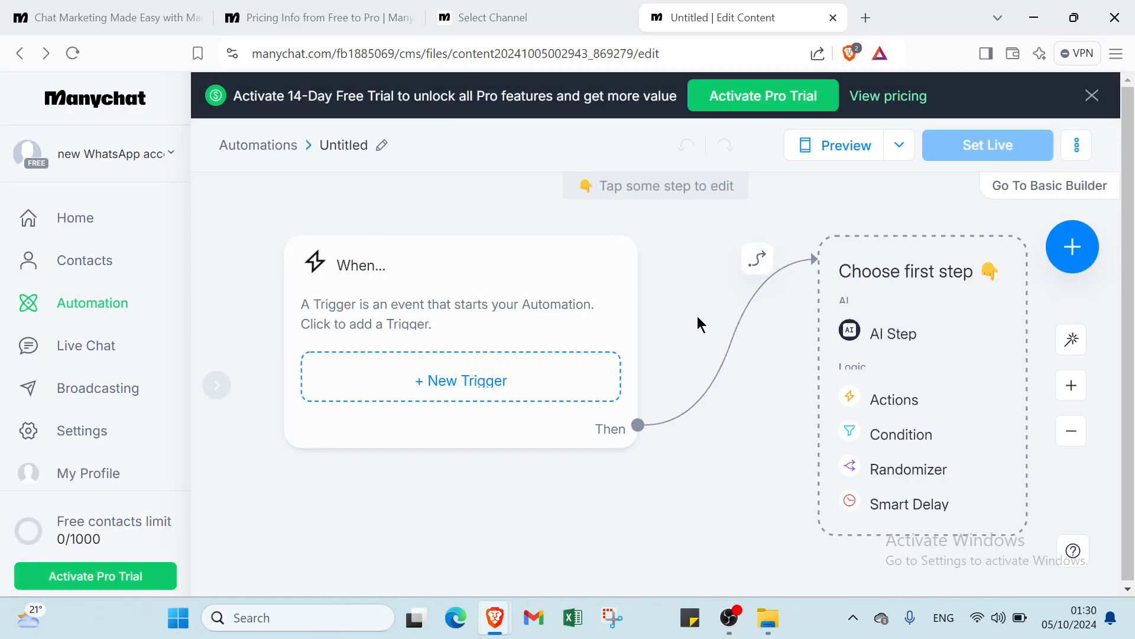
# Add an Actions step as the automation's first step, review the Contact data actions and insert an Add Tag action.
pyautogui.scroll(-1, 675, 366)
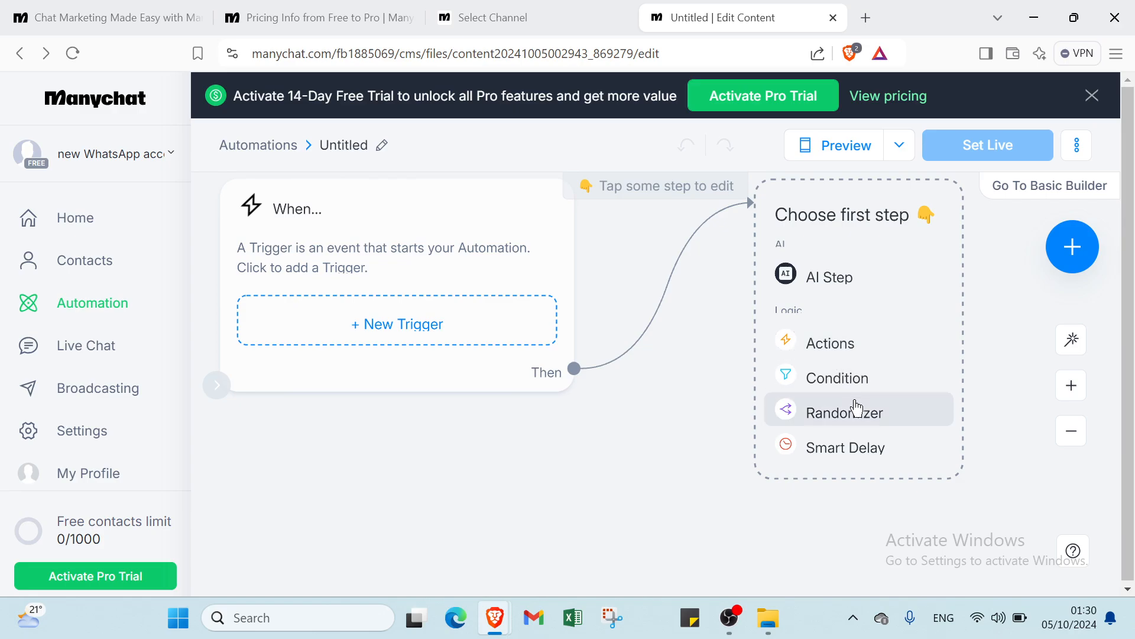
pyautogui.click(889, 340)
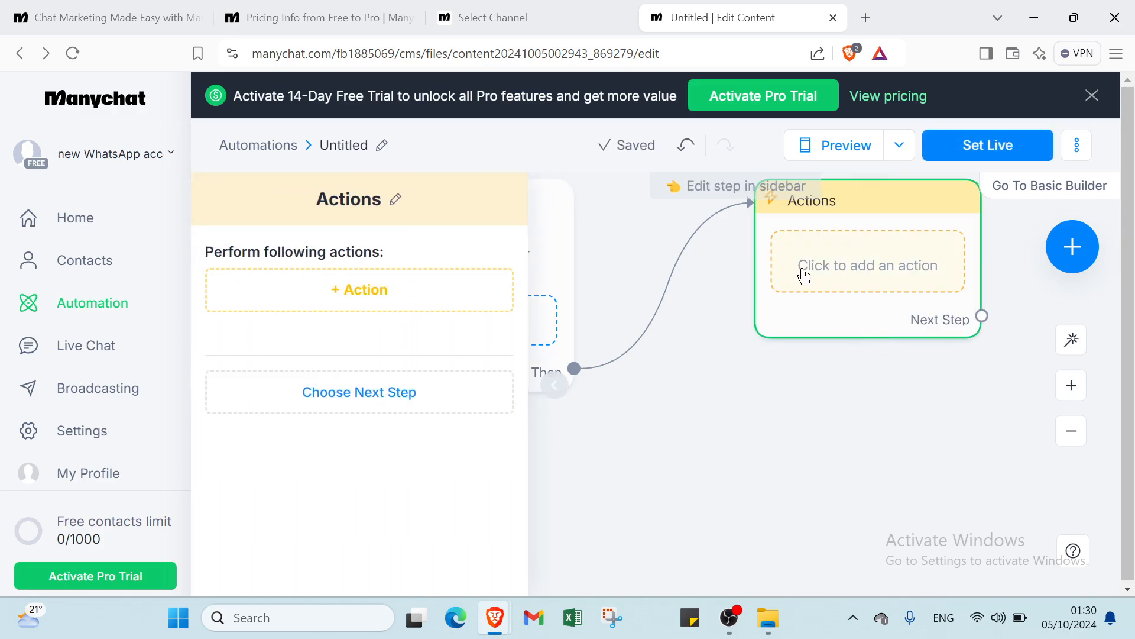
pyautogui.click(414, 304)
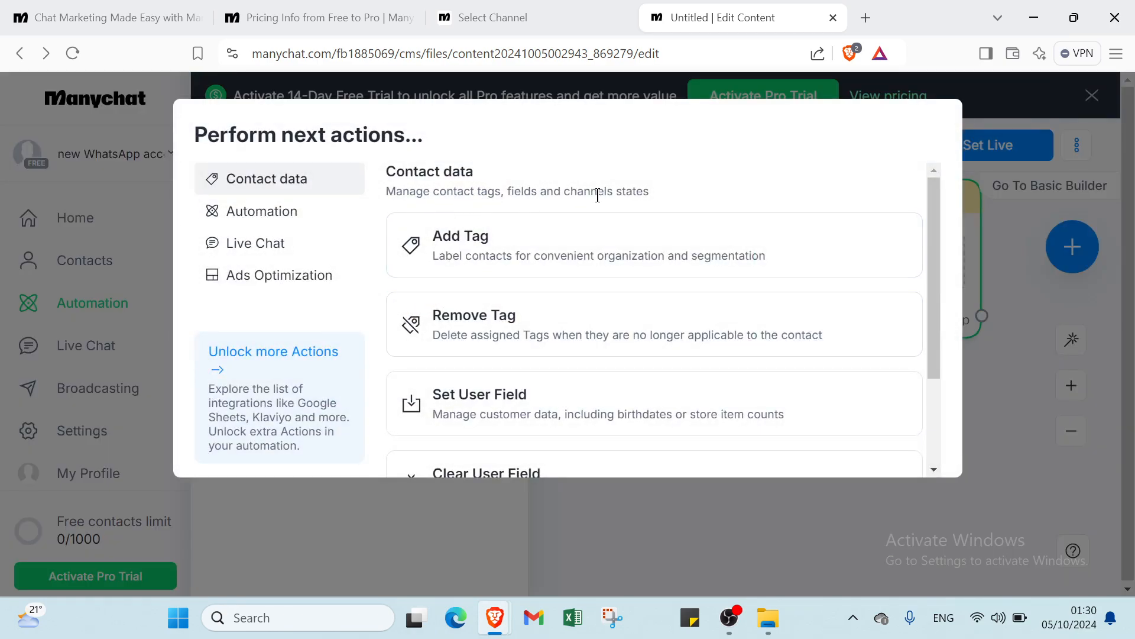
pyautogui.scroll(-2, 500, 243)
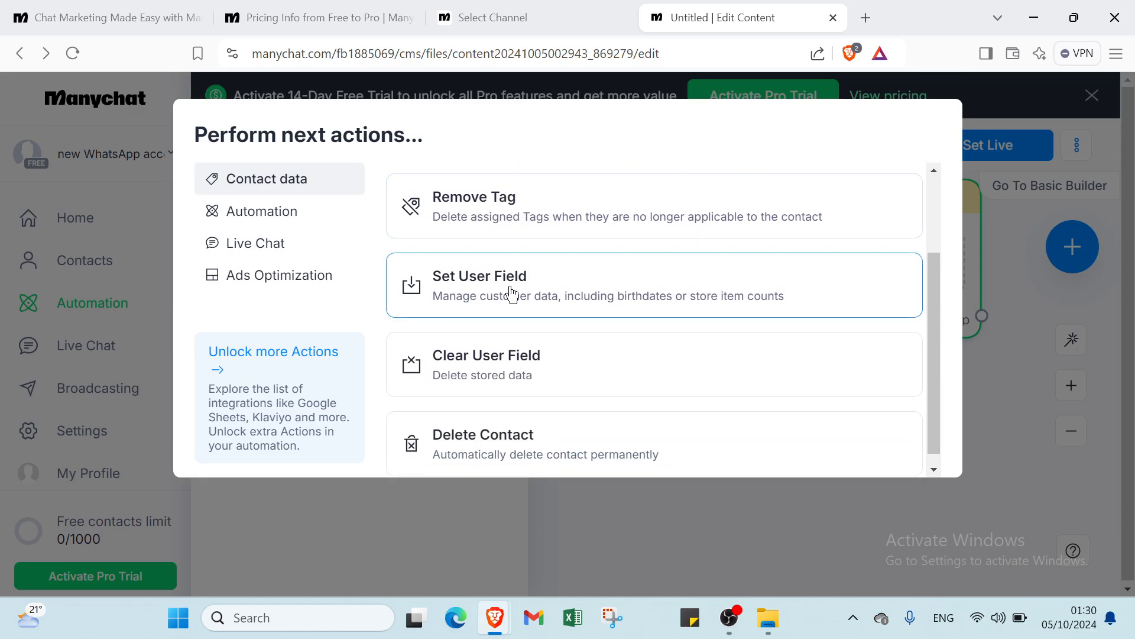
pyautogui.scroll(-1, 541, 322)
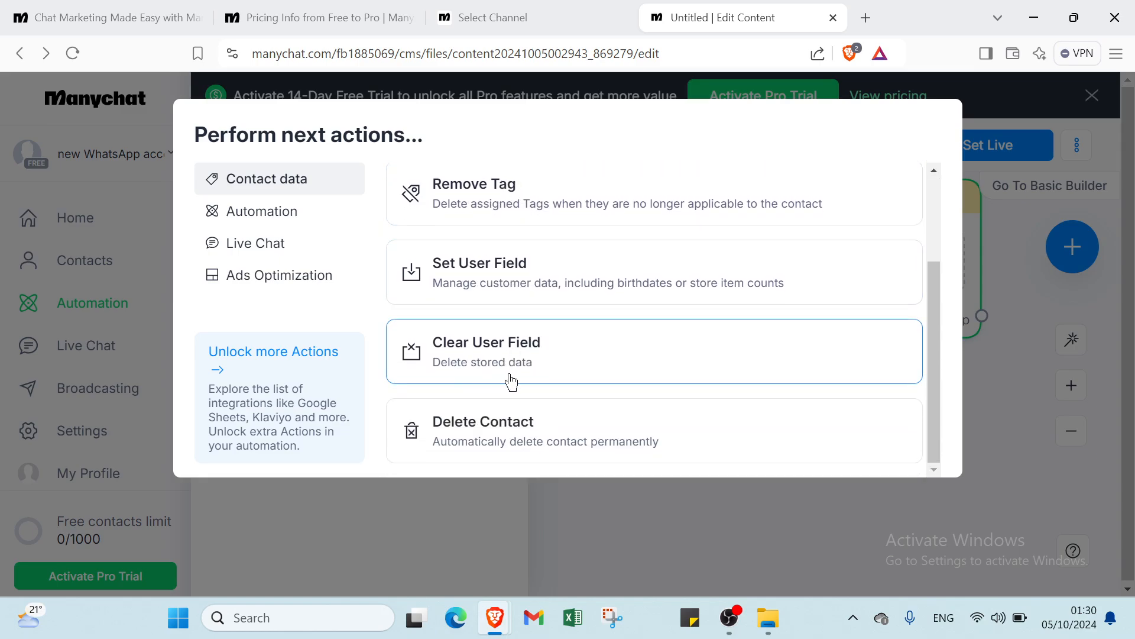
pyautogui.scroll(2, 532, 355)
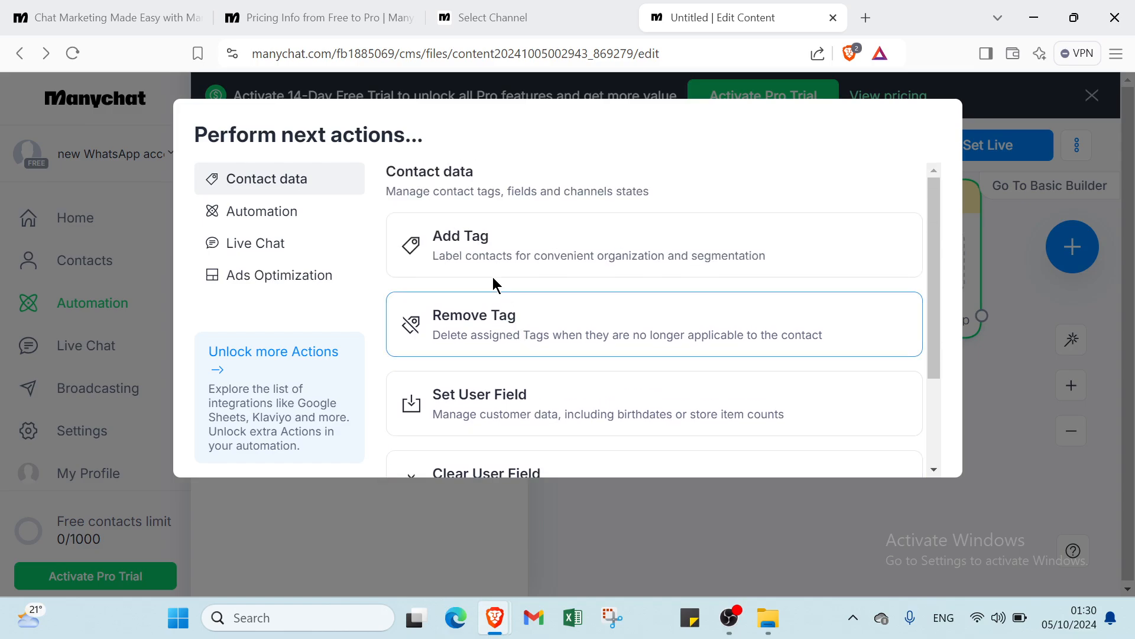
pyautogui.click(482, 253)
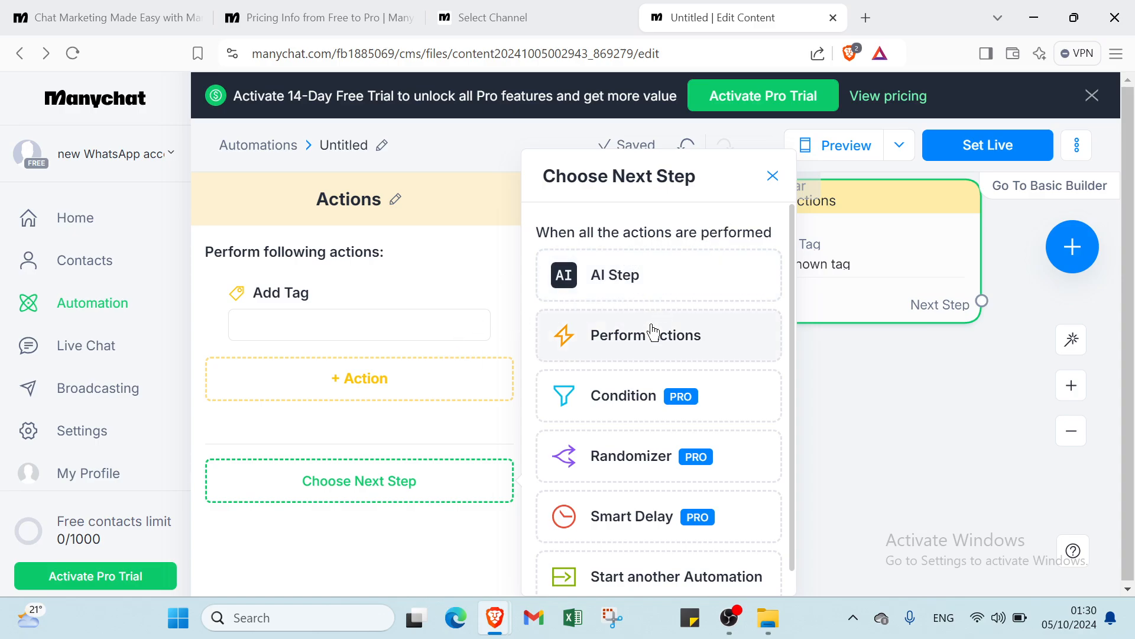
# Review the next-step options offered after the Actions step and close the list without choosing one.
pyautogui.scroll(-2, 631, 387)
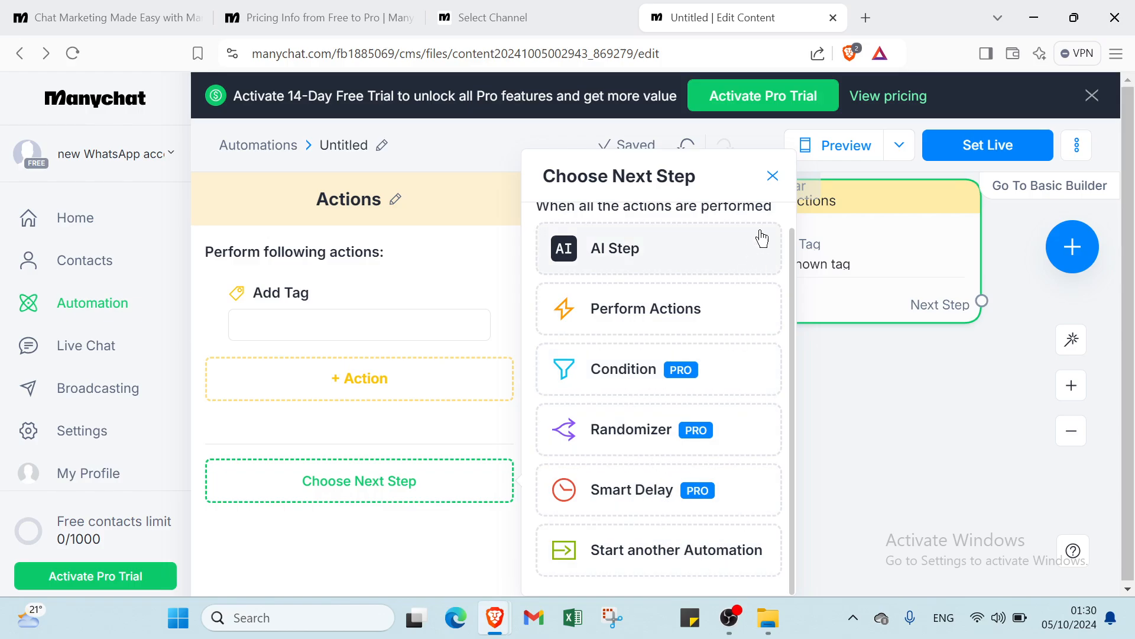
pyautogui.click(773, 177)
pyautogui.click(582, 430)
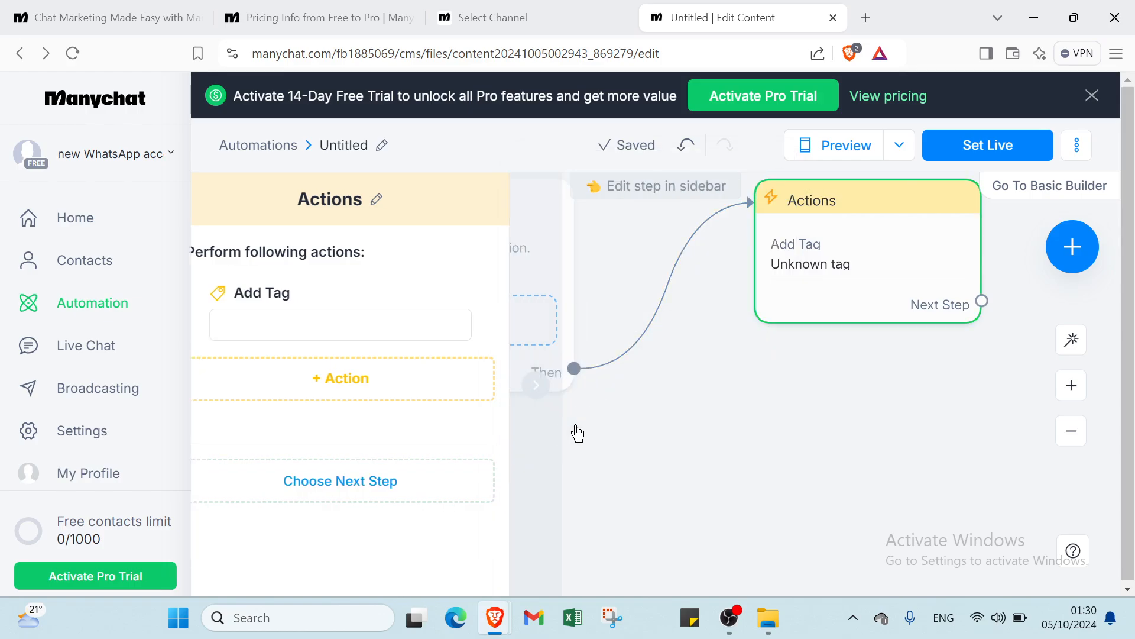
# View the Instagram connection page from the new trigger's channel choices and return to the flow canvas.
pyautogui.click(486, 337)
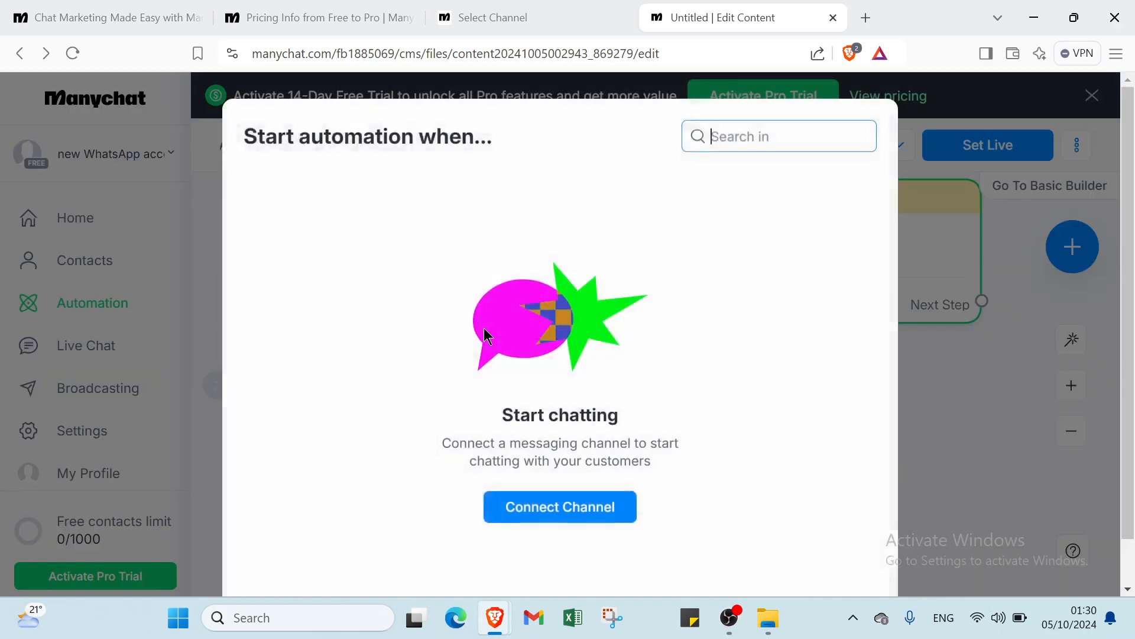
pyautogui.click(601, 510)
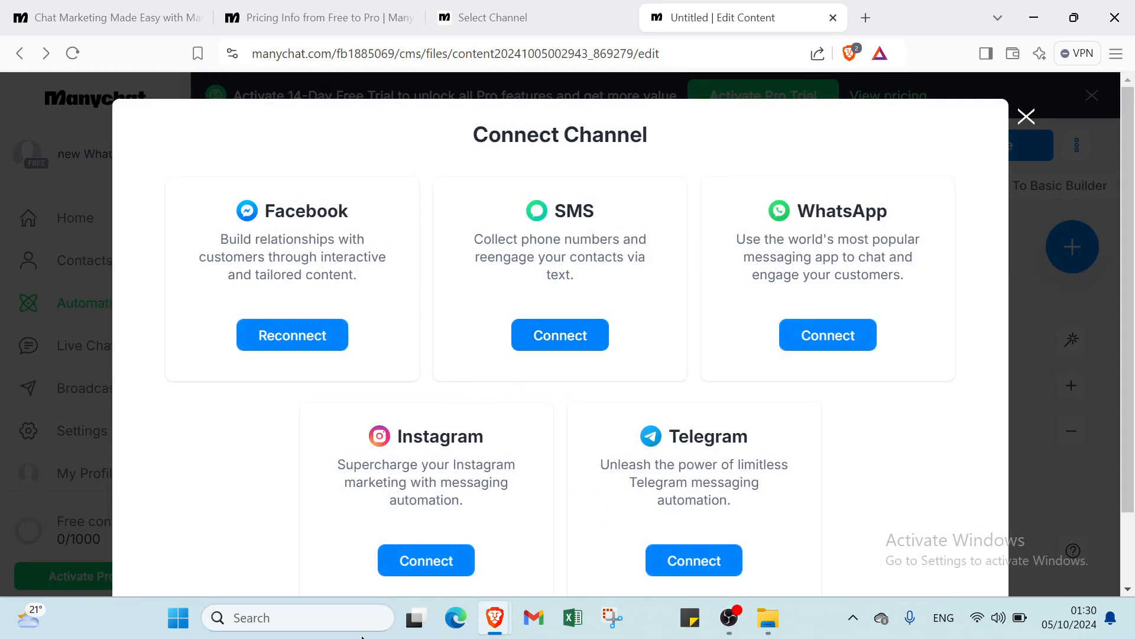
pyautogui.click(404, 569)
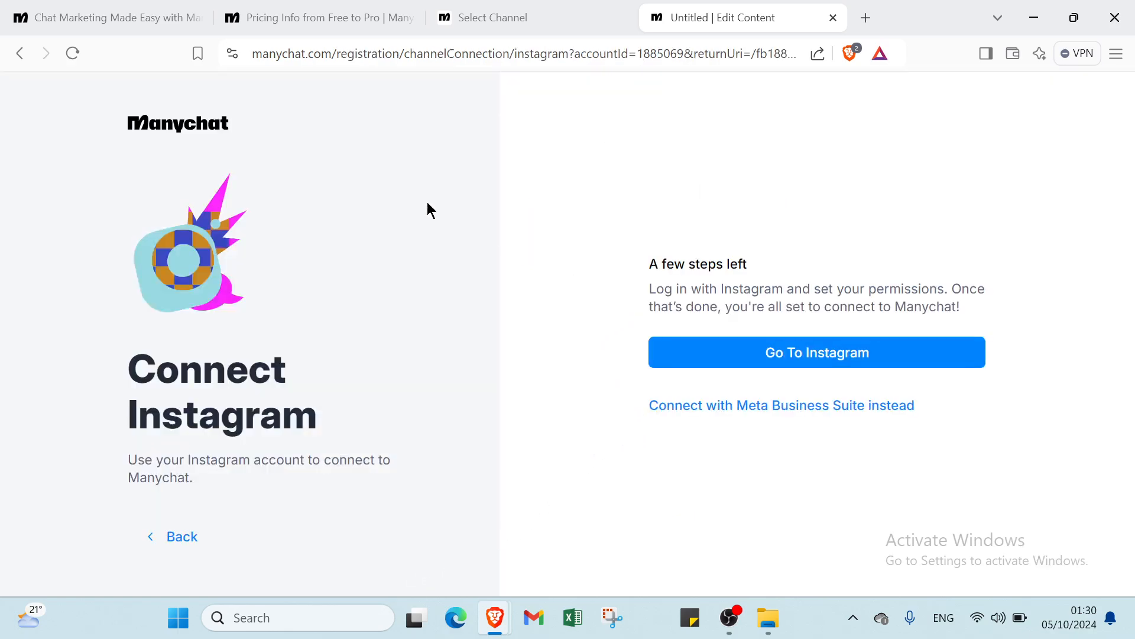
pyautogui.click(19, 64)
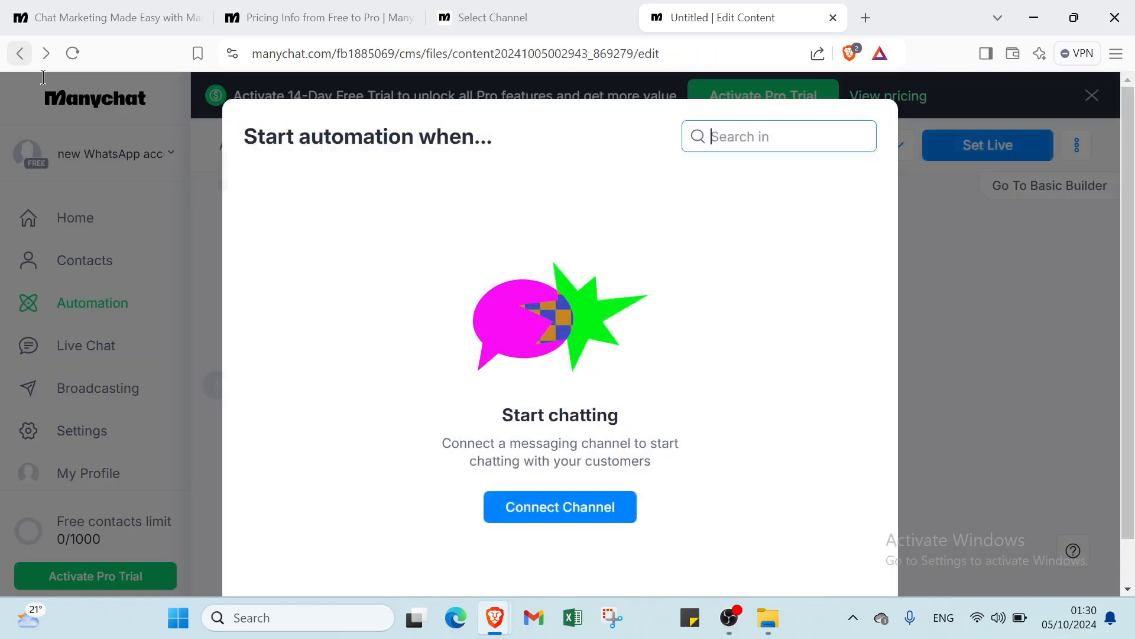
pyautogui.click(932, 445)
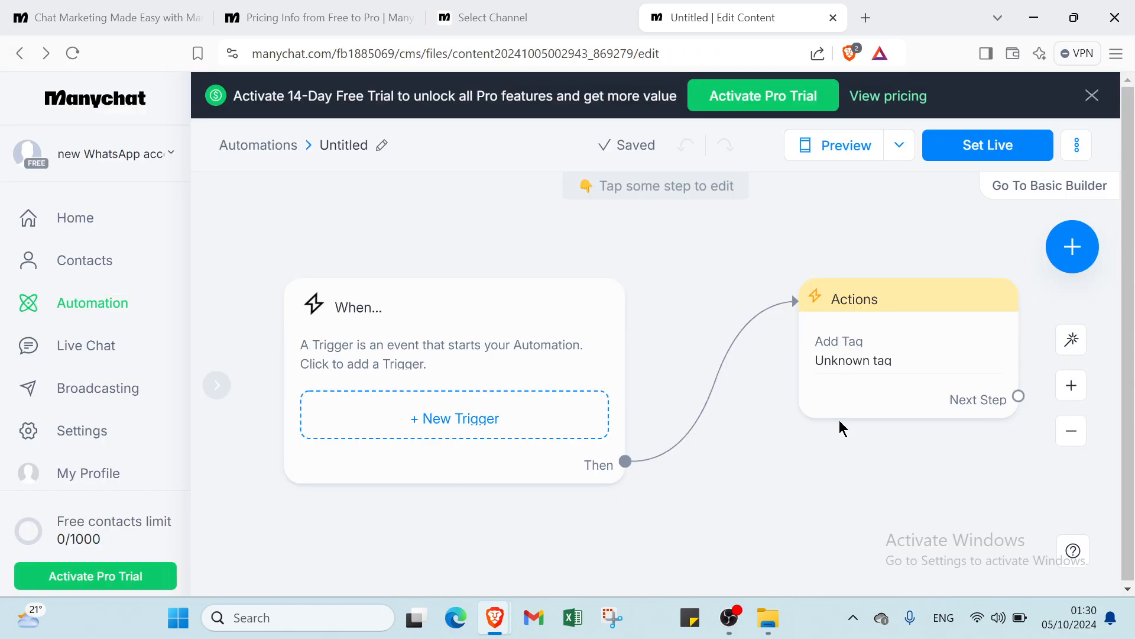
# View the Actions step's settings and the new trigger dialog, and return to the flow canvas.
pyautogui.click(860, 395)
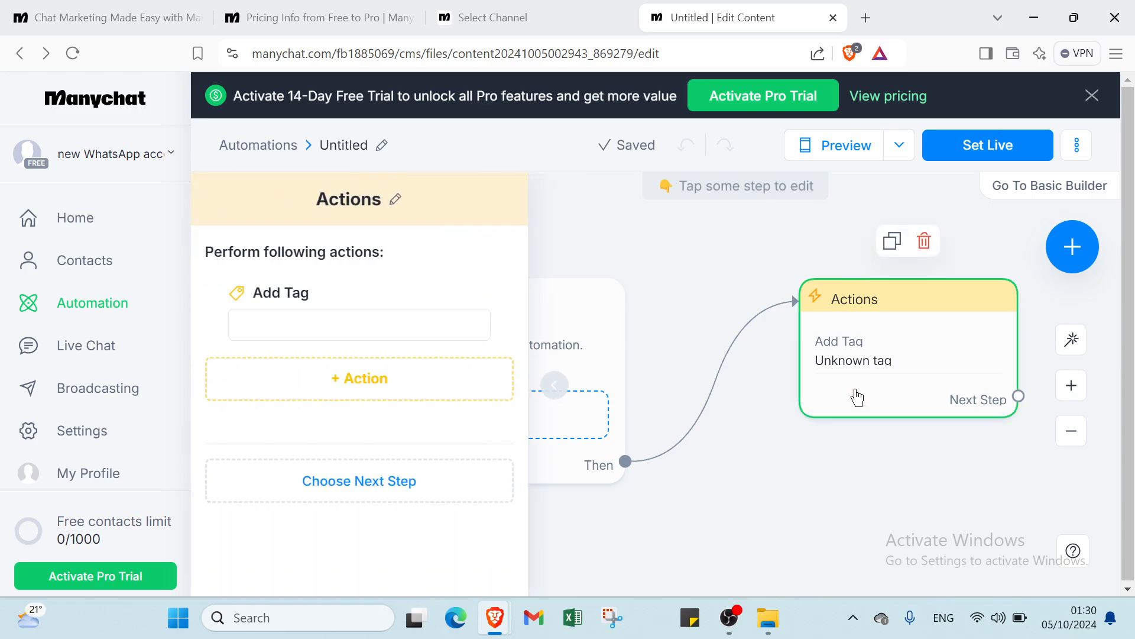
pyautogui.click(560, 462)
pyautogui.click(551, 421)
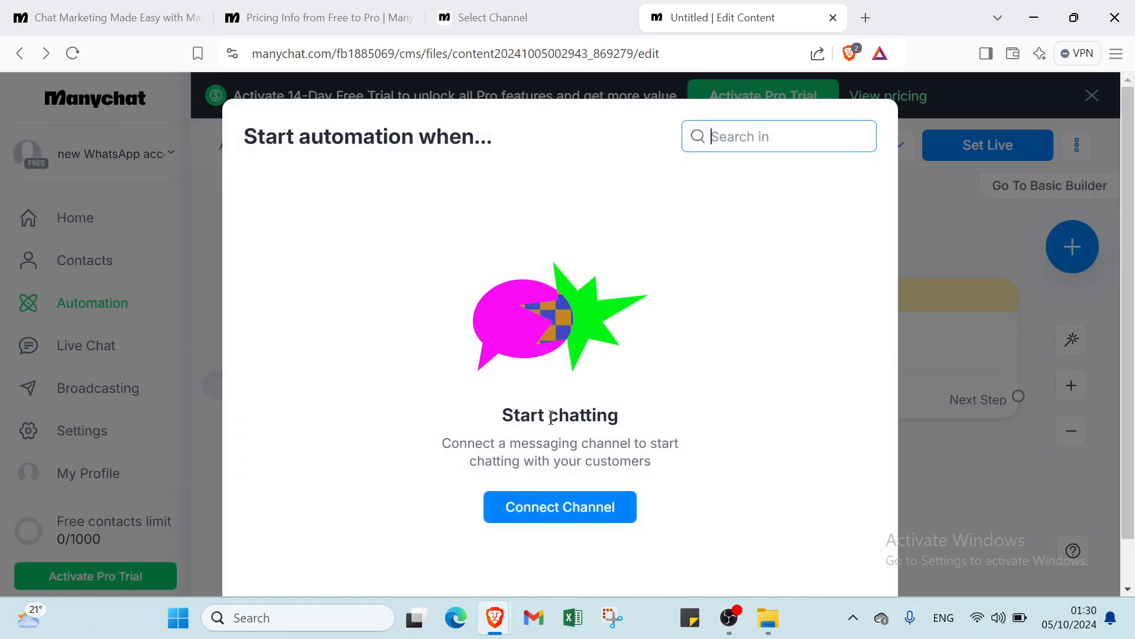
pyautogui.click(933, 414)
# Remove the Perform Actions step from the When trigger's Then section and close the trigger's settings.
pyautogui.click(609, 476)
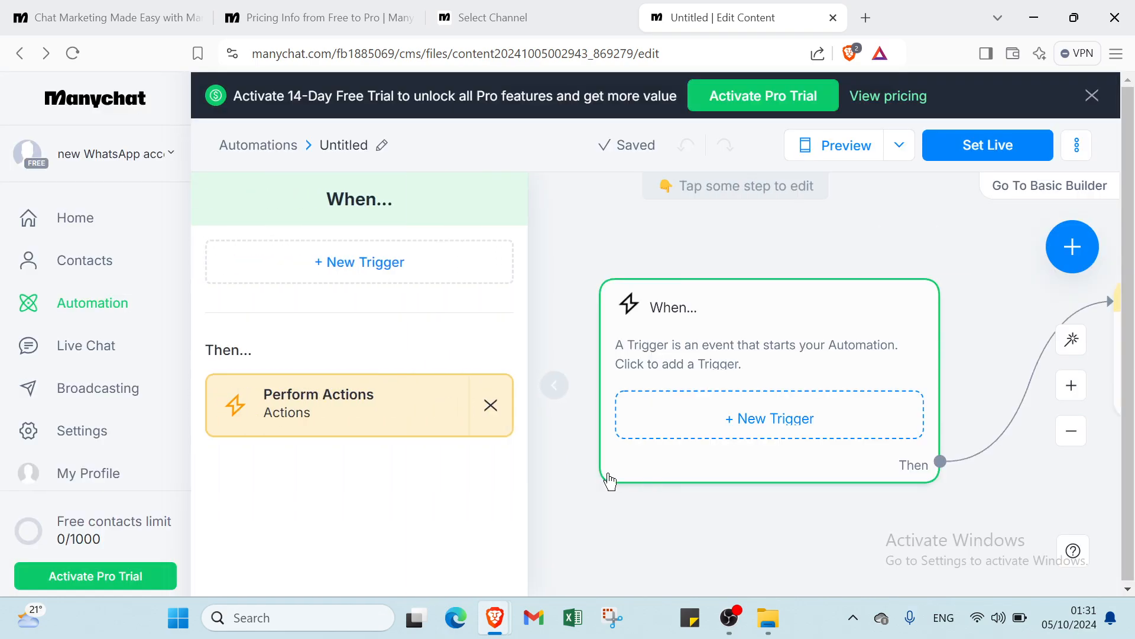
pyautogui.click(705, 427)
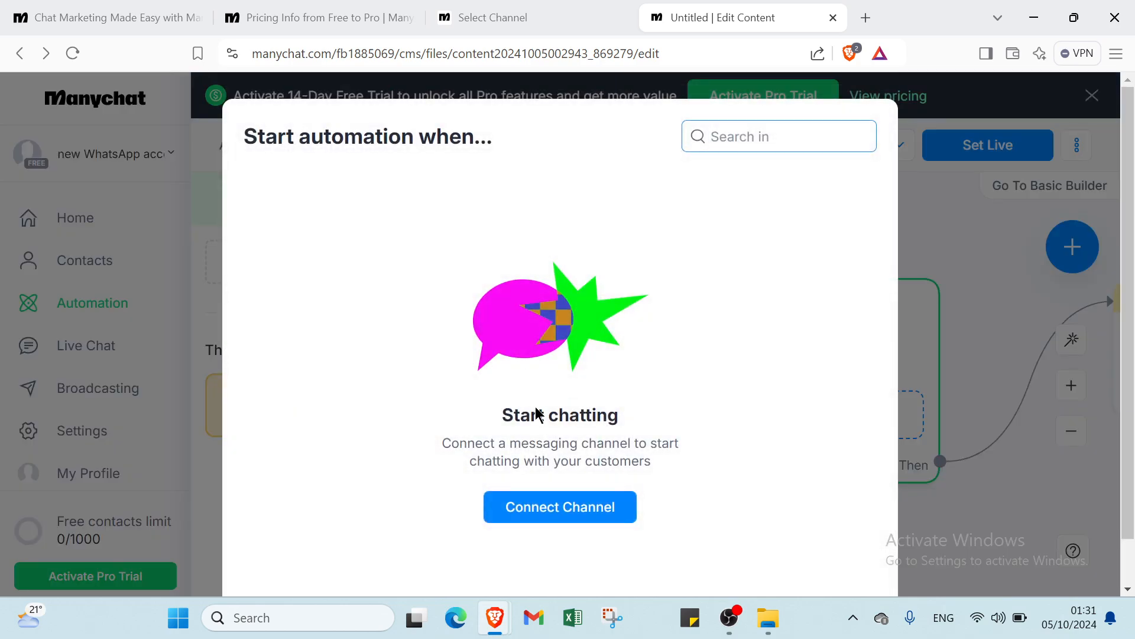
pyautogui.click(980, 408)
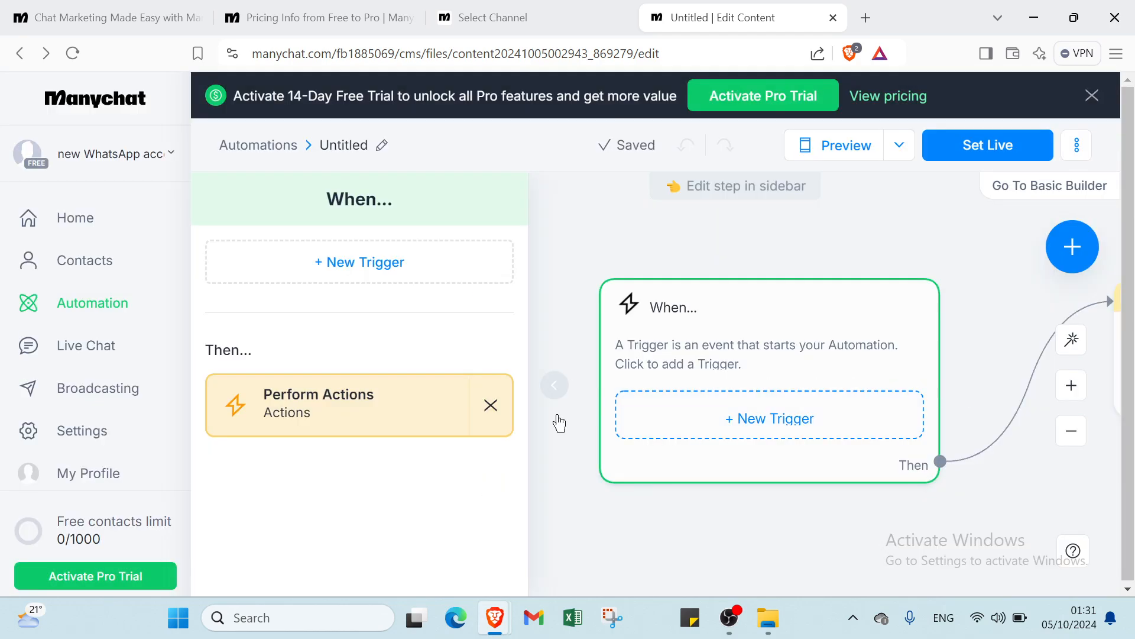
pyautogui.click(491, 405)
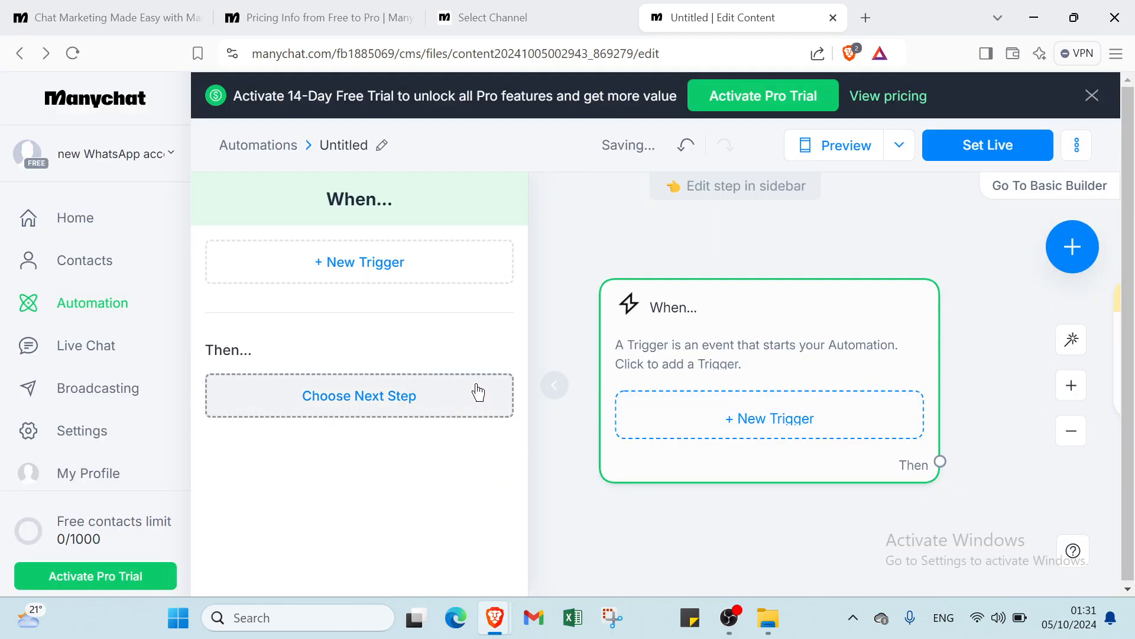
pyautogui.click(537, 297)
pyautogui.scroll(5, 664, 393)
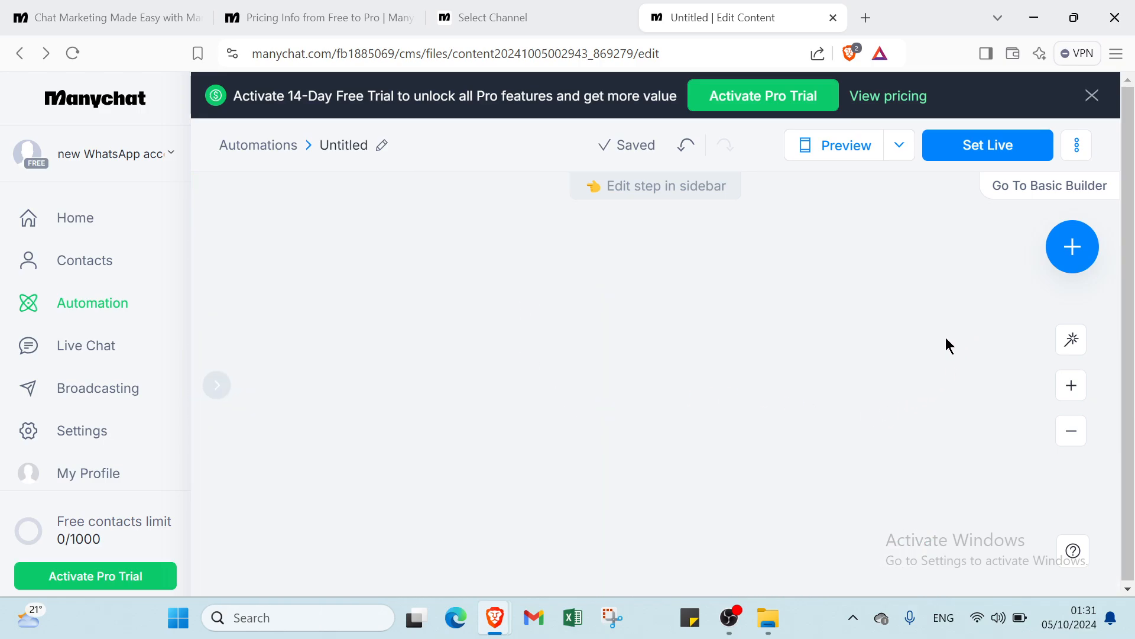
pyautogui.scroll(-5, 868, 361)
pyautogui.scroll(5, 867, 368)
pyautogui.scroll(-1, 857, 470)
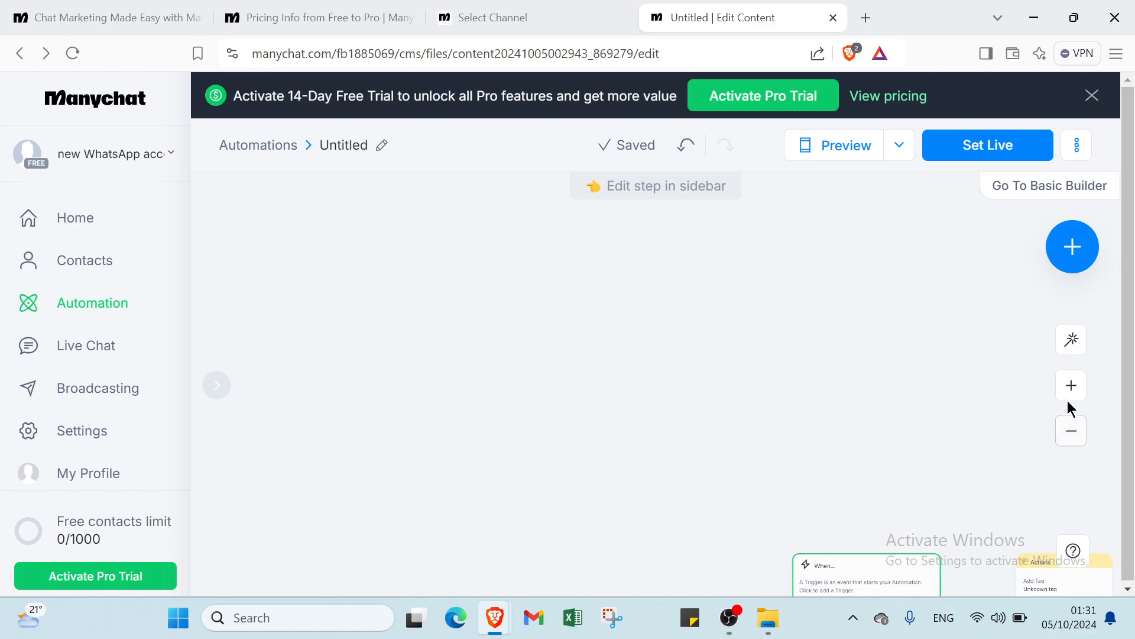
pyautogui.click(1069, 391)
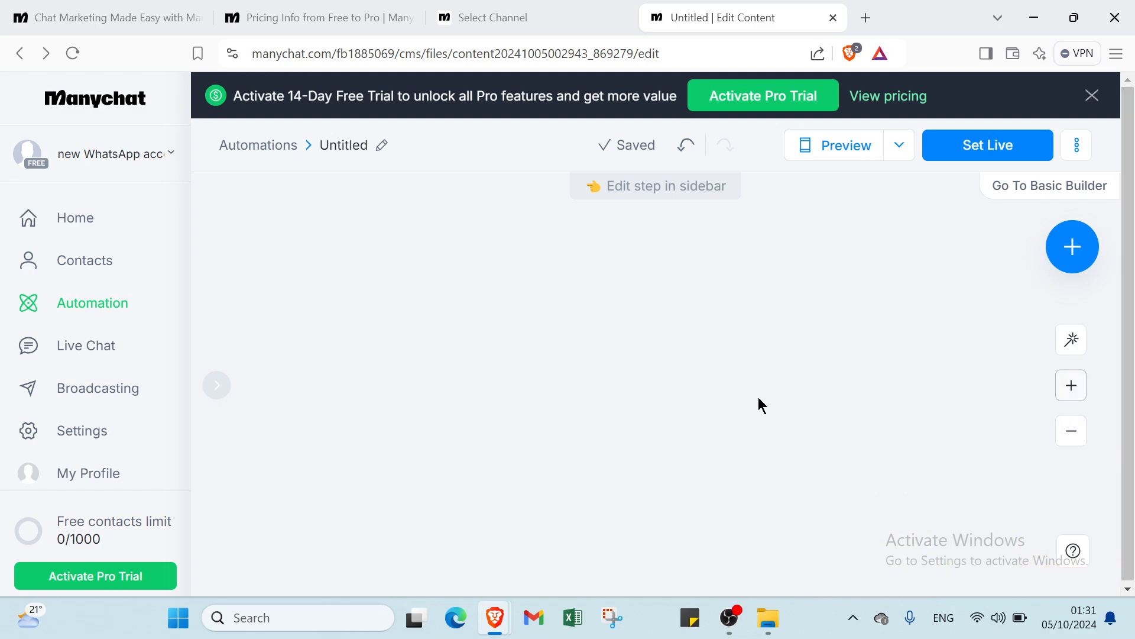
# Review the next-step options available for the When trigger and return to the canvas without choosing one.
pyautogui.click(219, 390)
pyautogui.click(222, 397)
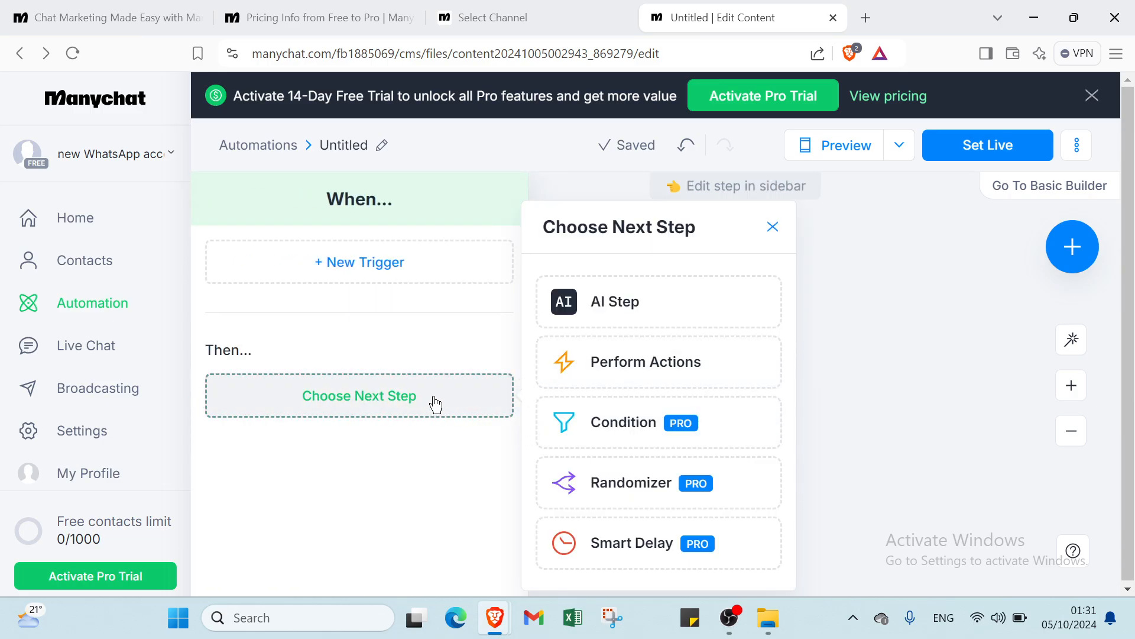
pyautogui.click(886, 360)
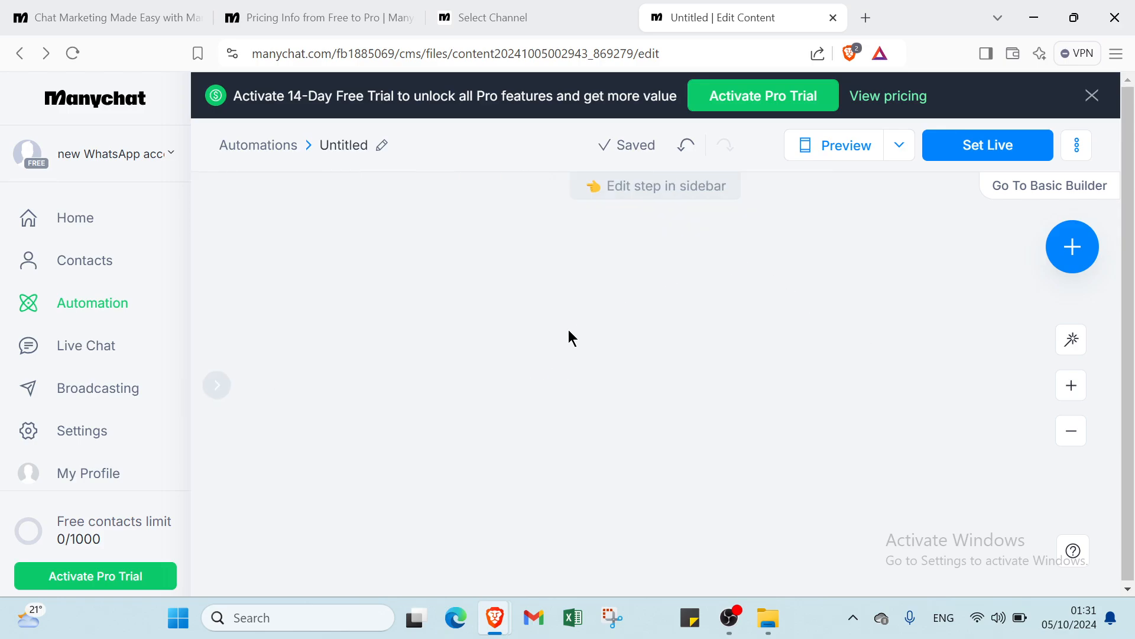
# Go to the dashboard's Home page, switch to the Manychat website and look through its automation and AI Assistant sections.
pyautogui.click(88, 218)
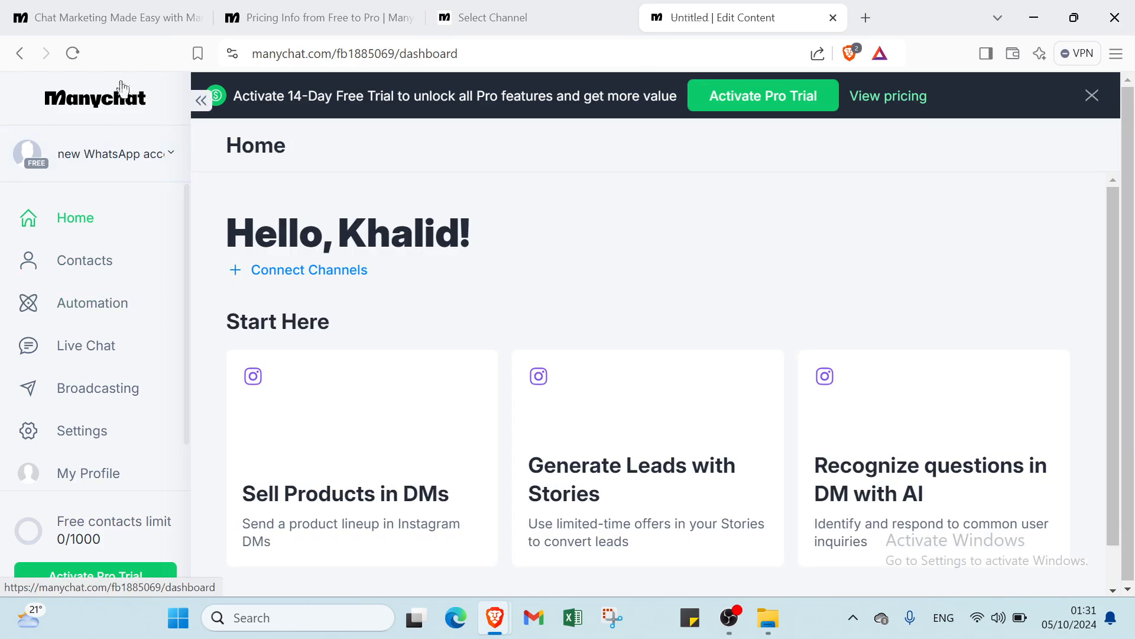
pyautogui.click(128, 9)
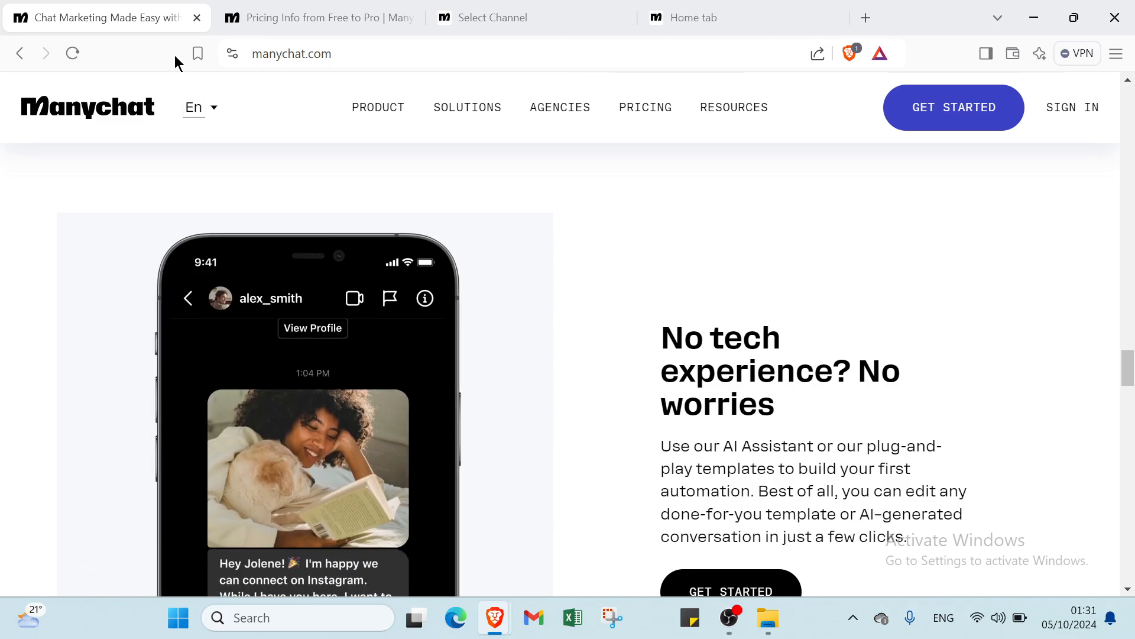
pyautogui.scroll(-4, 406, 221)
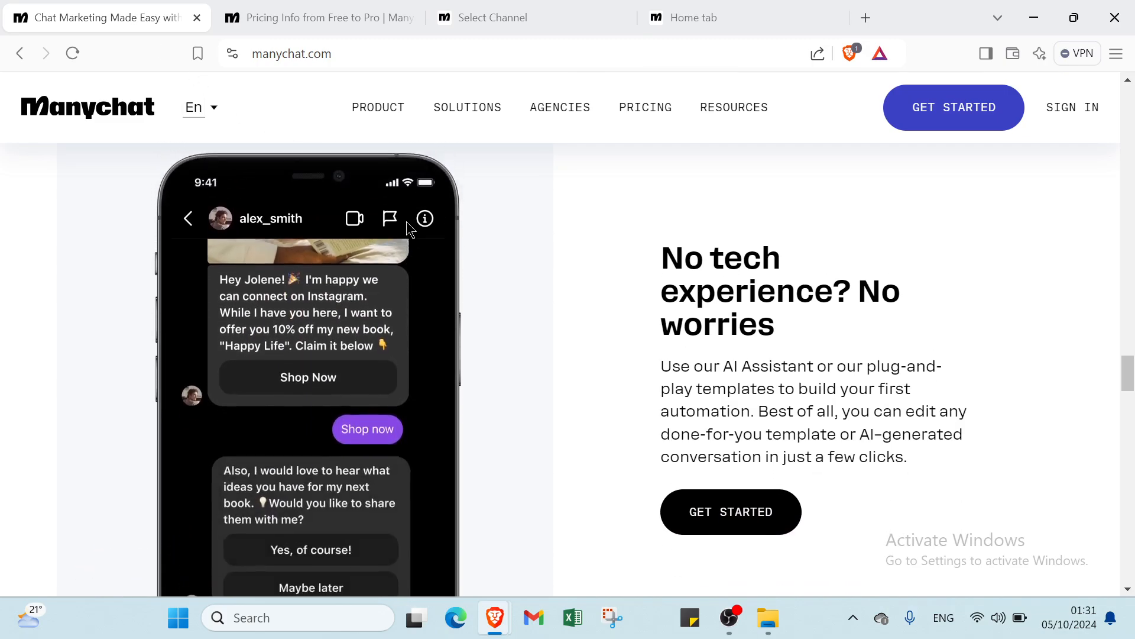
pyautogui.scroll(-3, 408, 223)
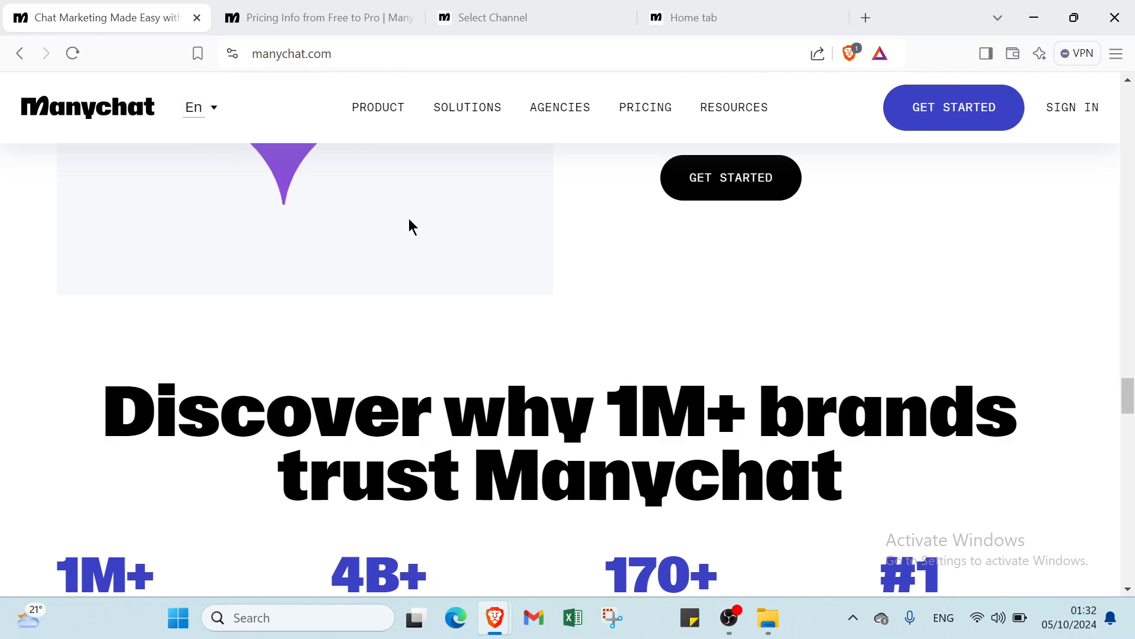
pyautogui.scroll(10, 413, 227)
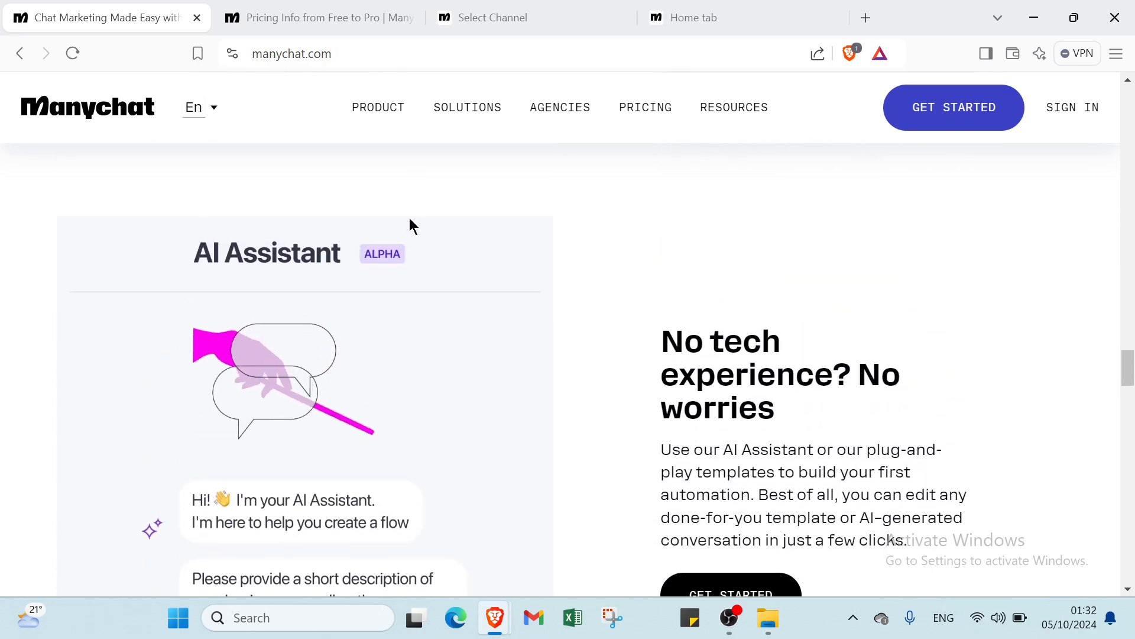
pyautogui.scroll(1, 408, 219)
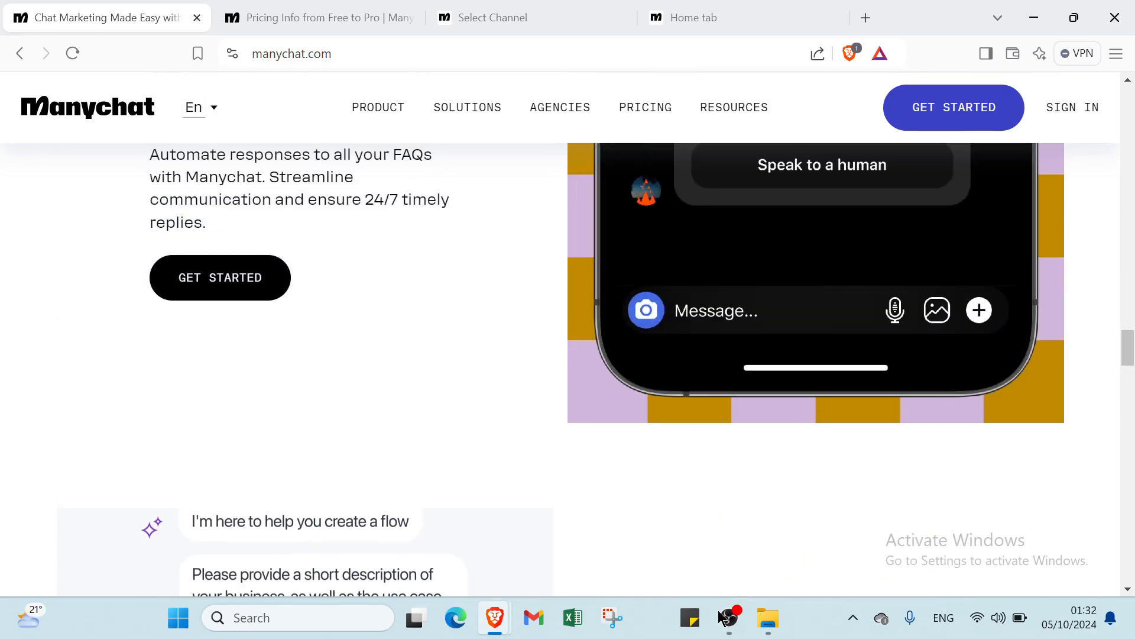